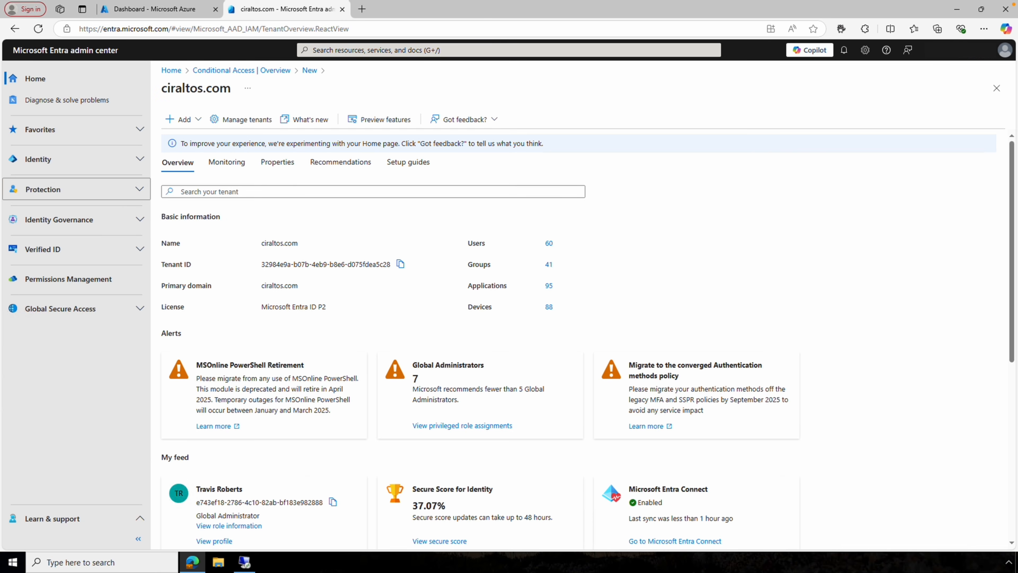
Open the Traffic forwarding page under Global Secure Access > Connect.
left_click(133, 308)
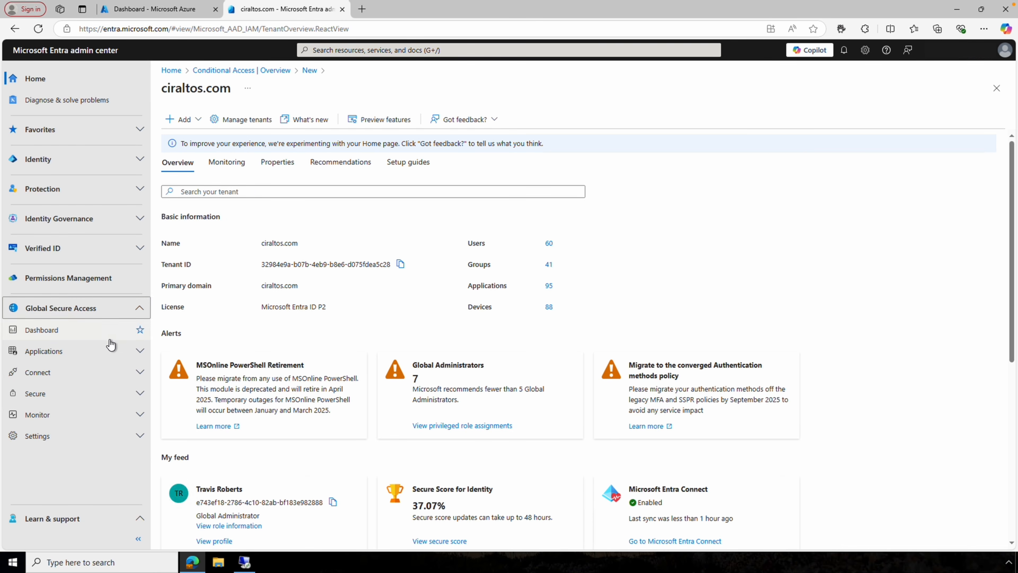
left_click(95, 372)
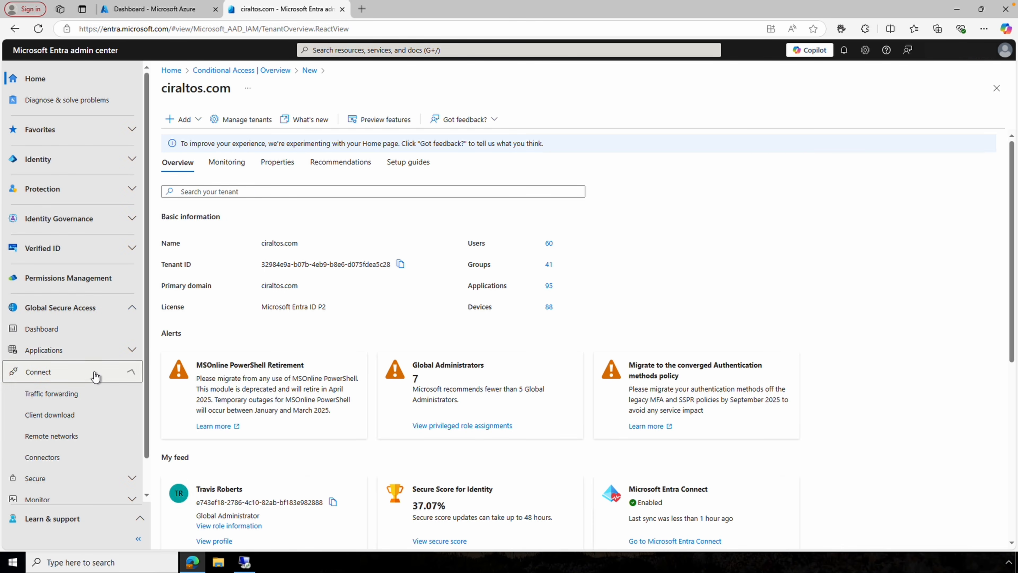
left_click(88, 395)
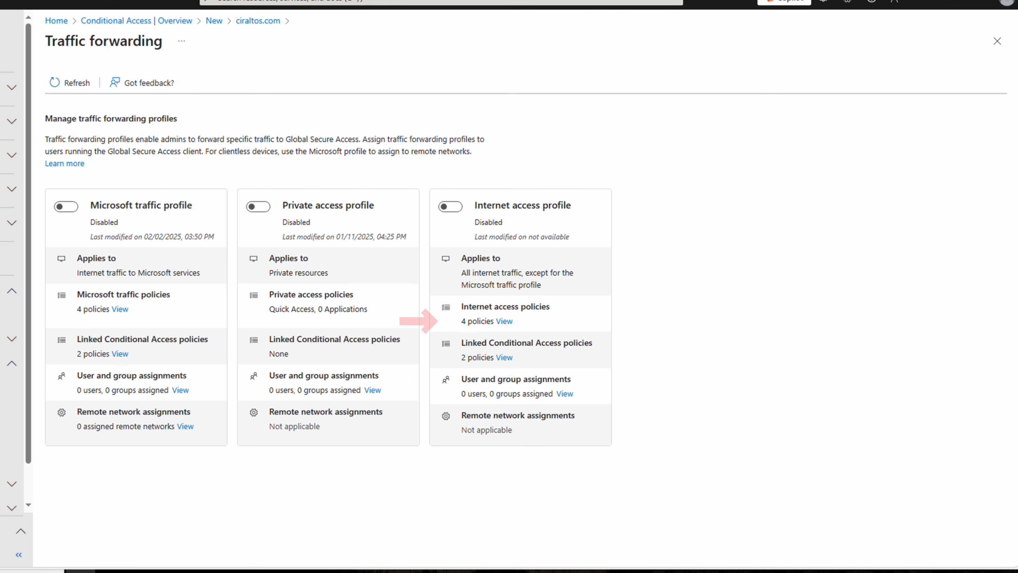
Review the Default bypass, Microsoft Traffic bypass and Default Acquire rules, then expand Custom bypass.
left_click(504, 321)
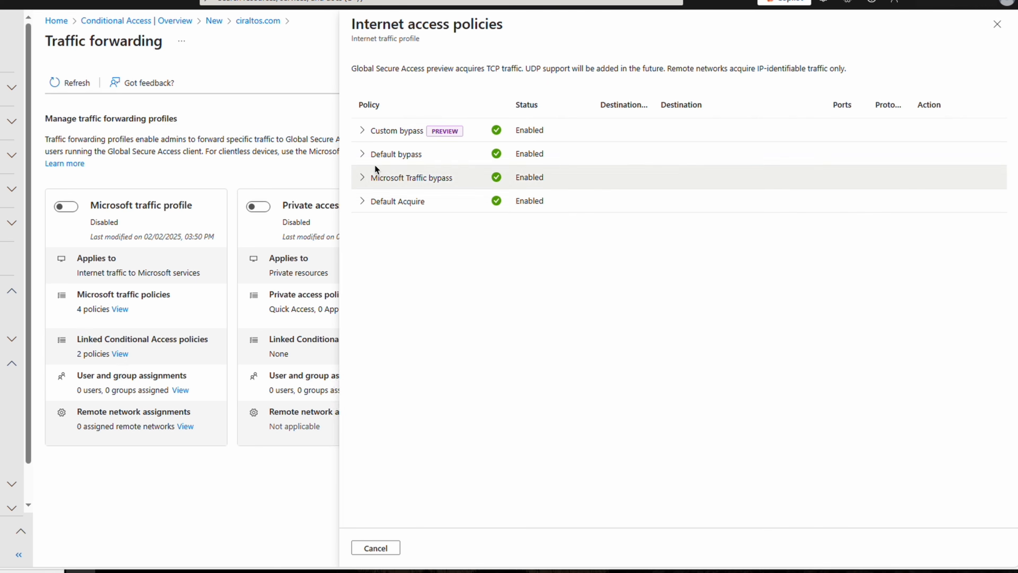
left_click(363, 155)
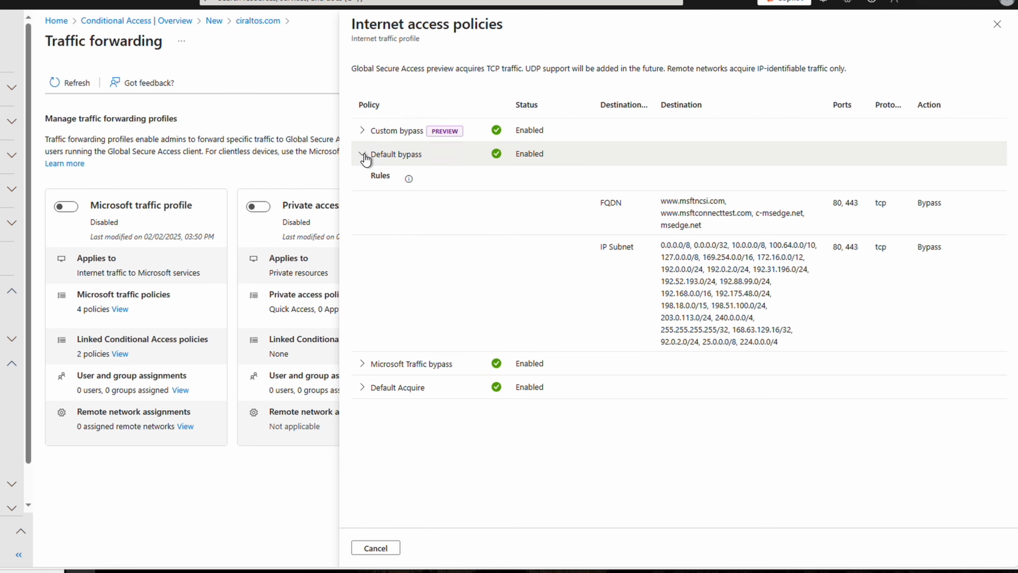
left_click(363, 156)
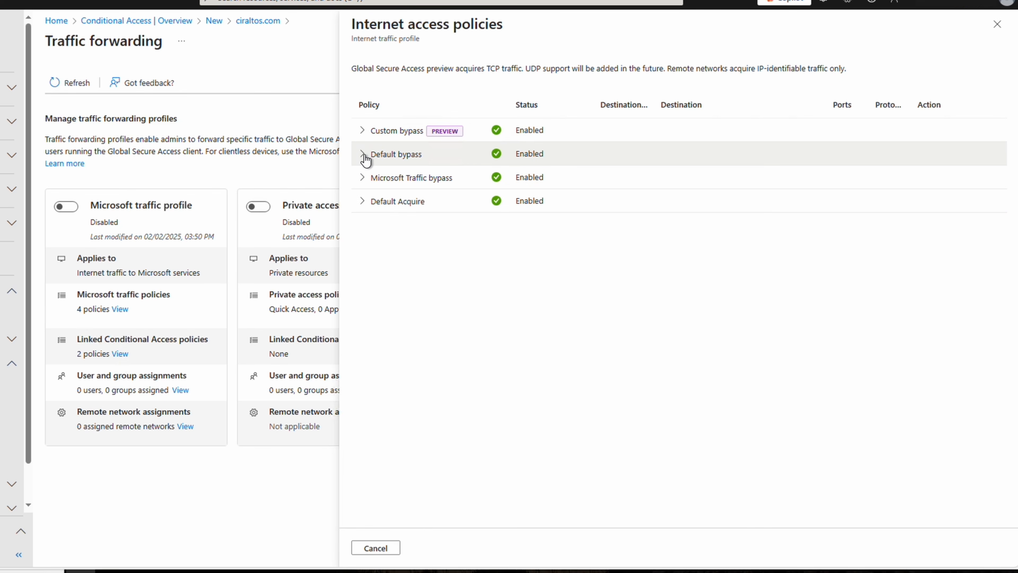
left_click(364, 177)
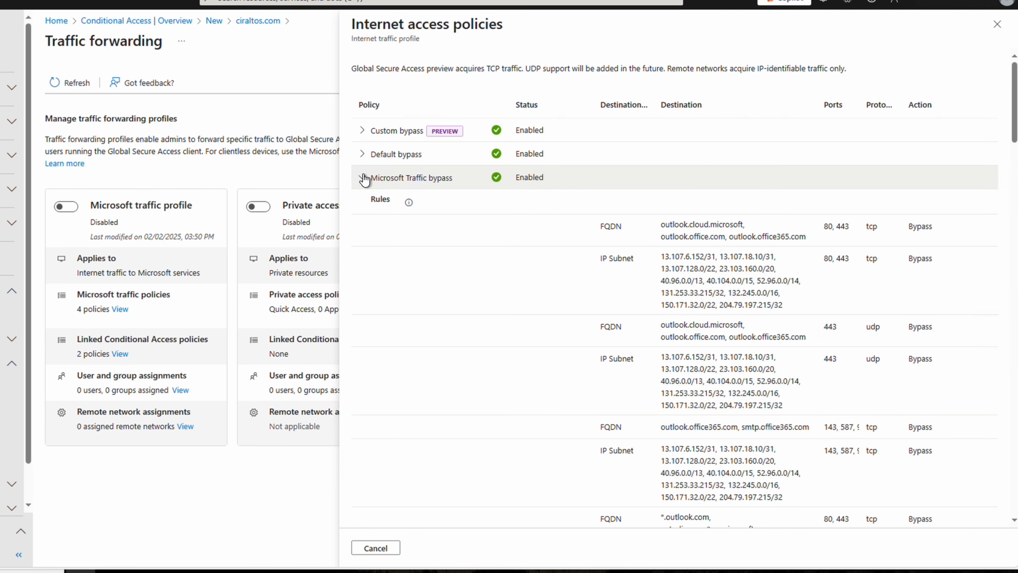
left_click(363, 178)
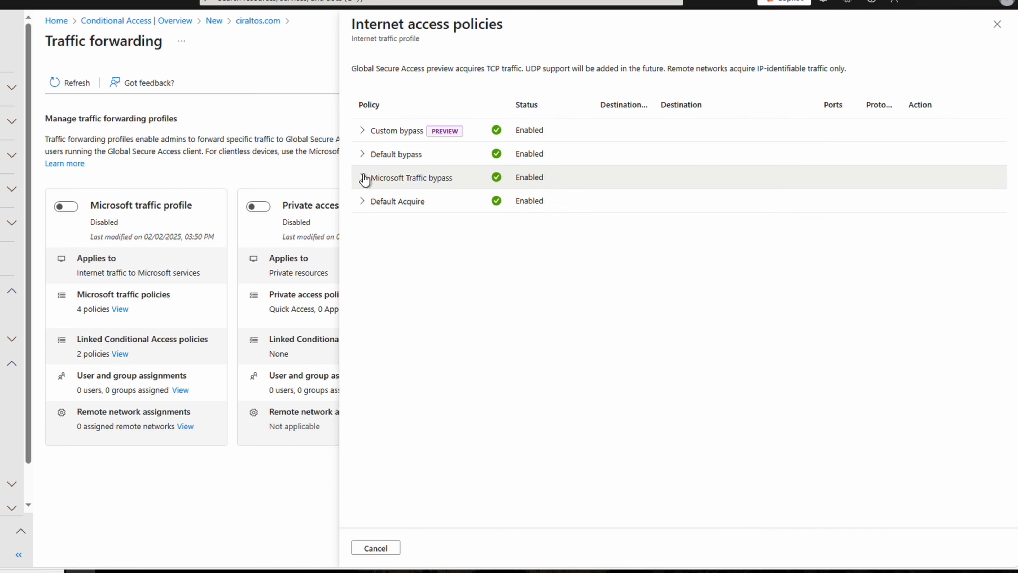
left_click(362, 204)
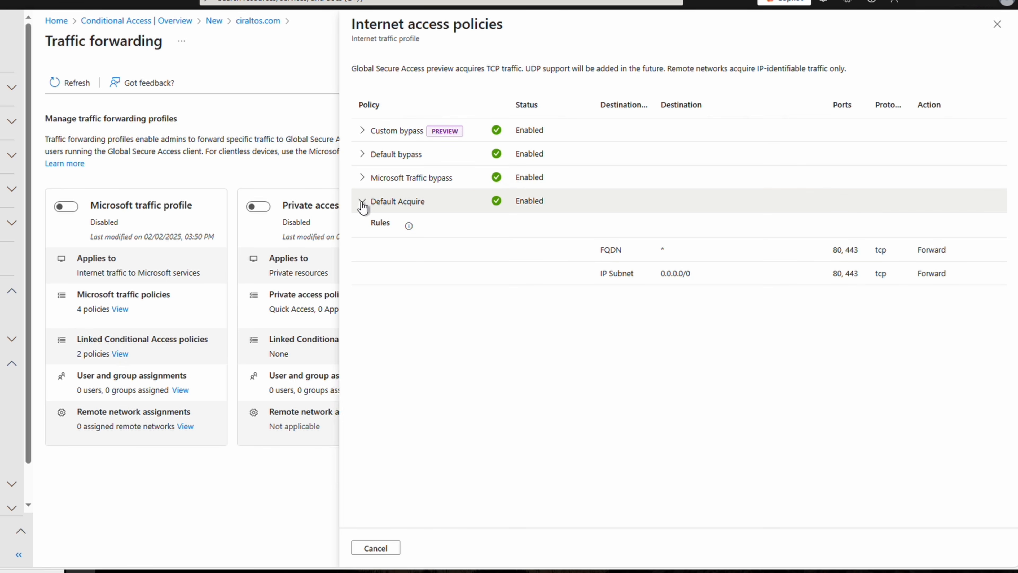
left_click(362, 204)
left_click(364, 130)
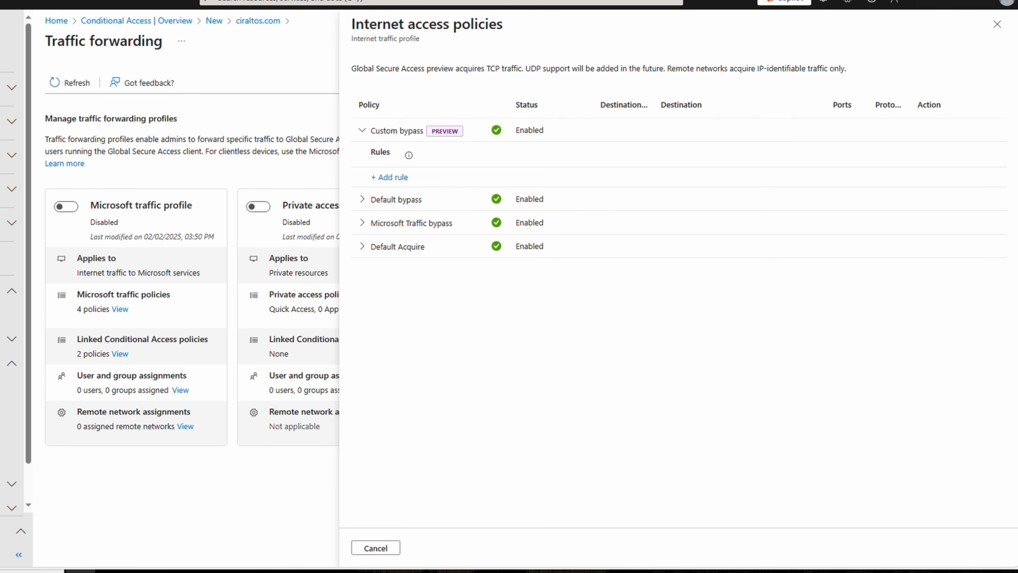
left_click(380, 184)
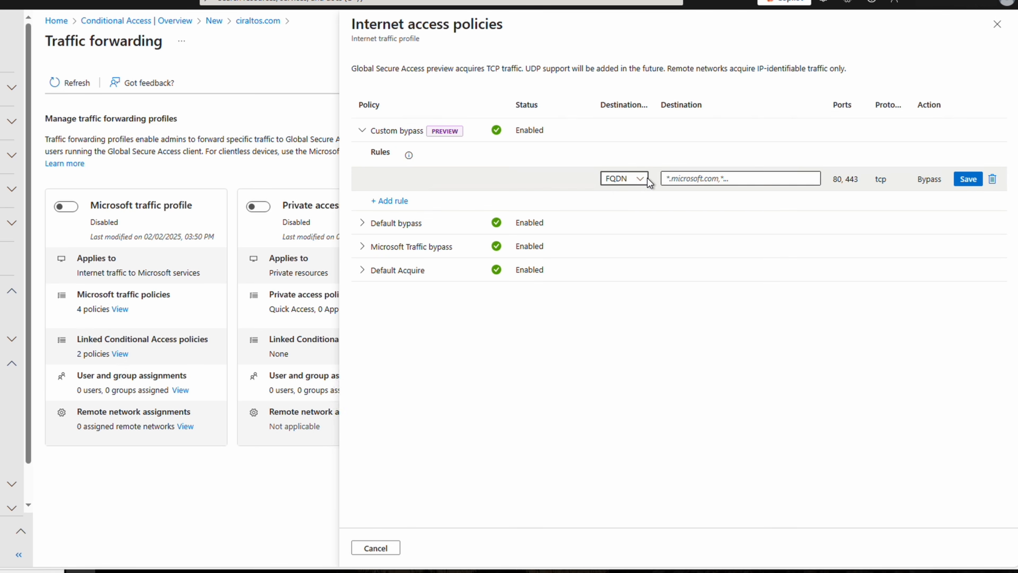
left_click(641, 180)
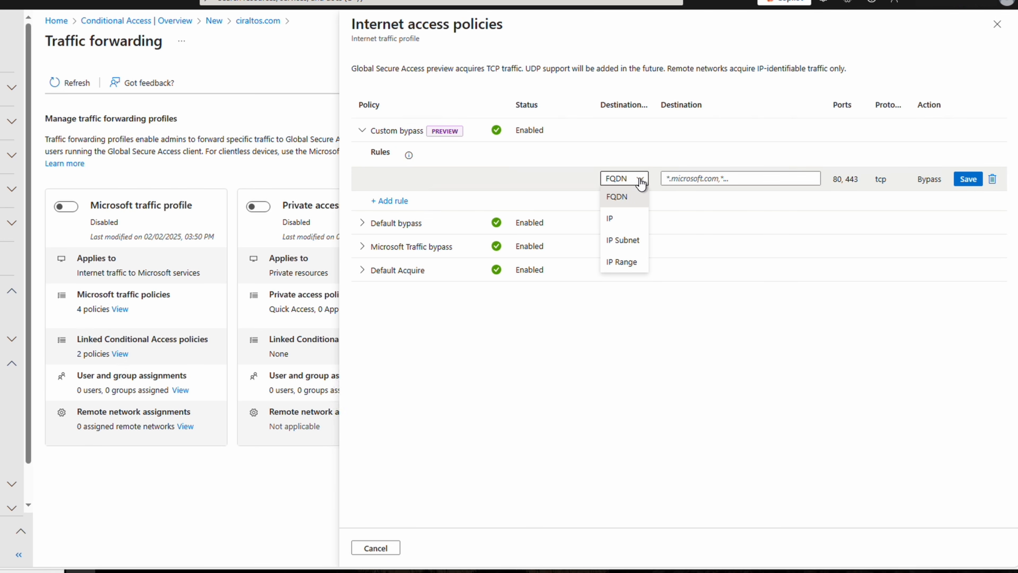
left_click(711, 182)
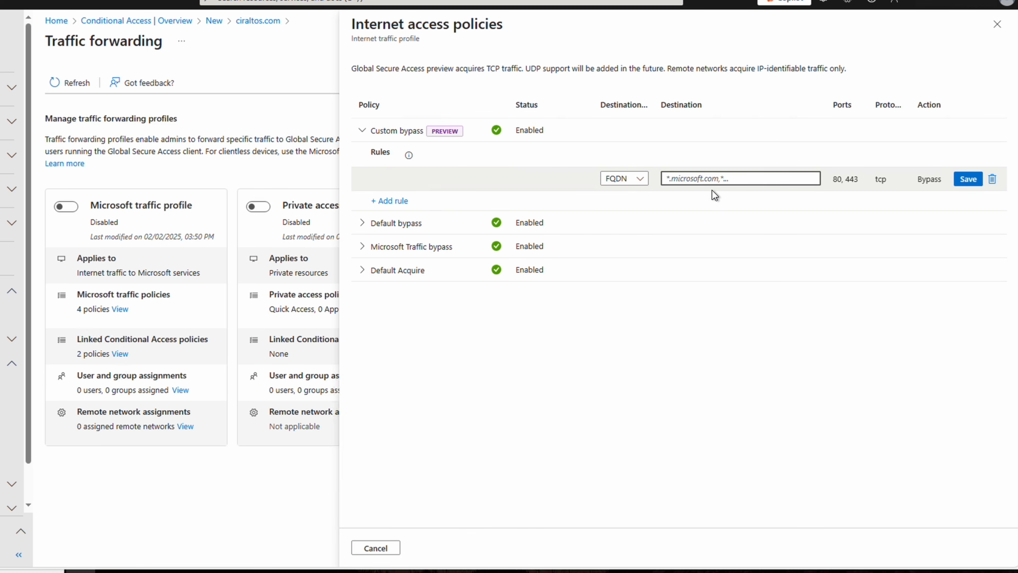
type("www.ipchicken.com")
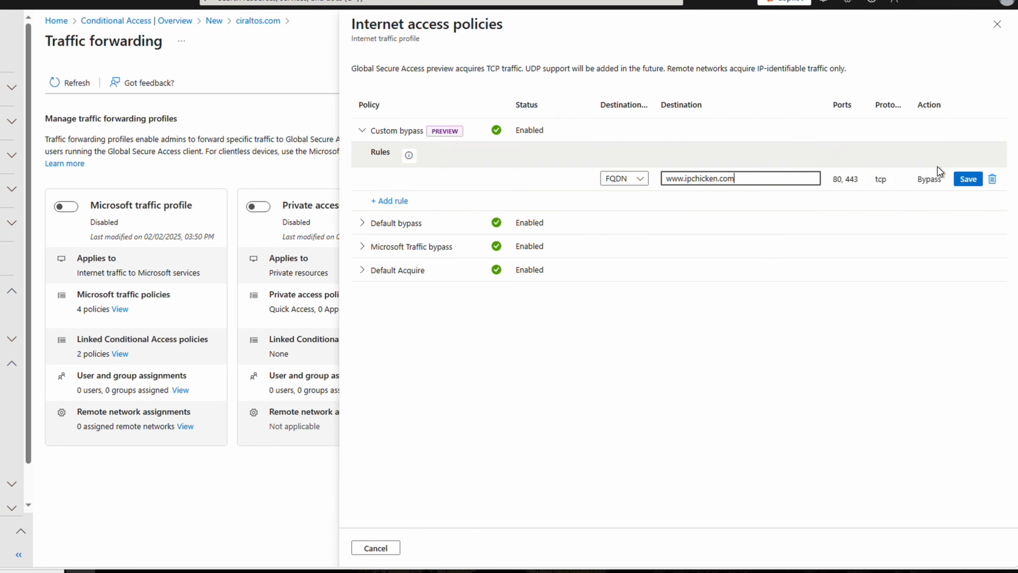
left_click(961, 179)
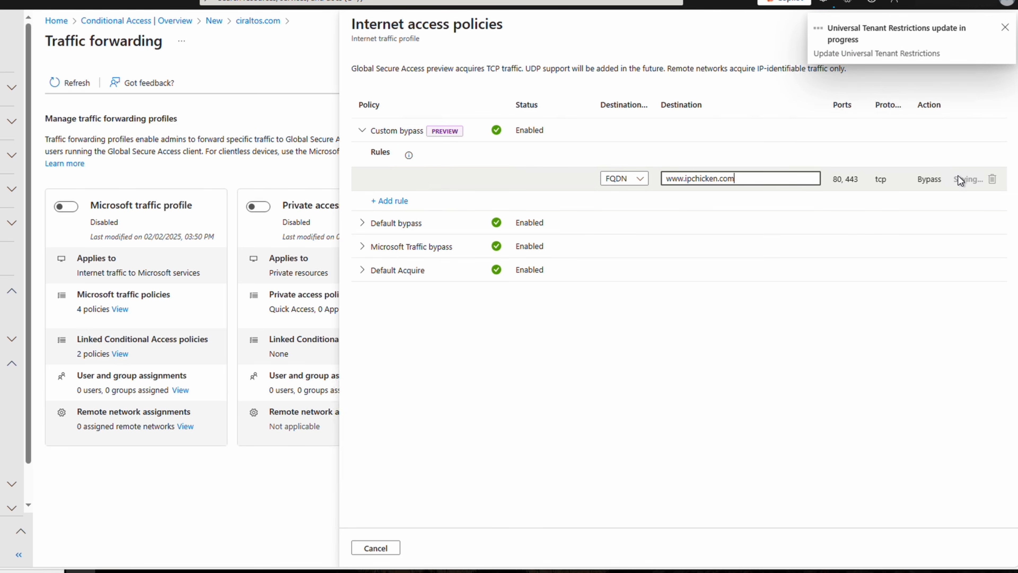
Add and save an IP Subnet bypass rule for 10.10.0.0/24, then close the policies panel.
left_click(401, 204)
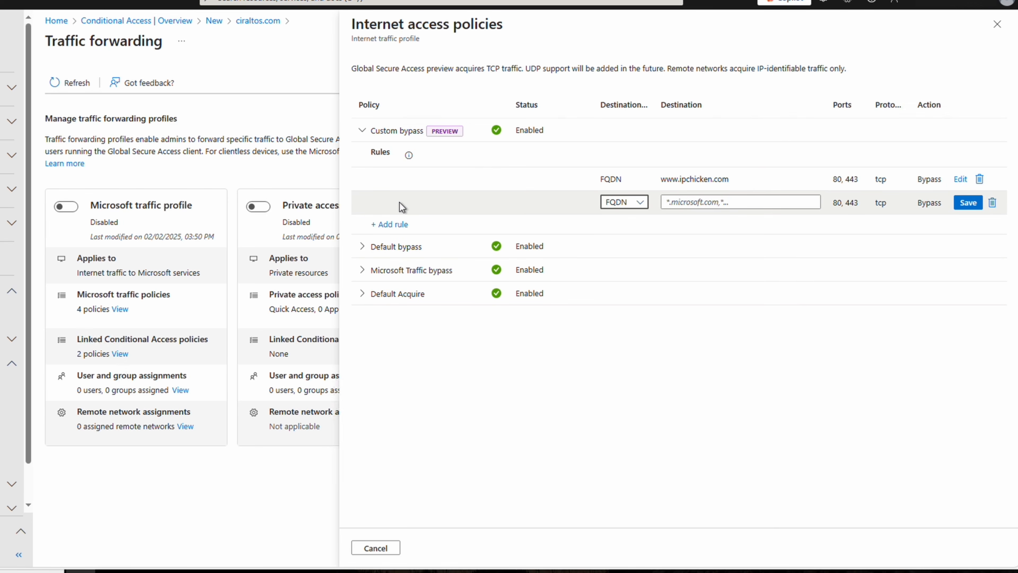
left_click(641, 202)
left_click(634, 266)
left_click(711, 202)
type("10.10.00/24")
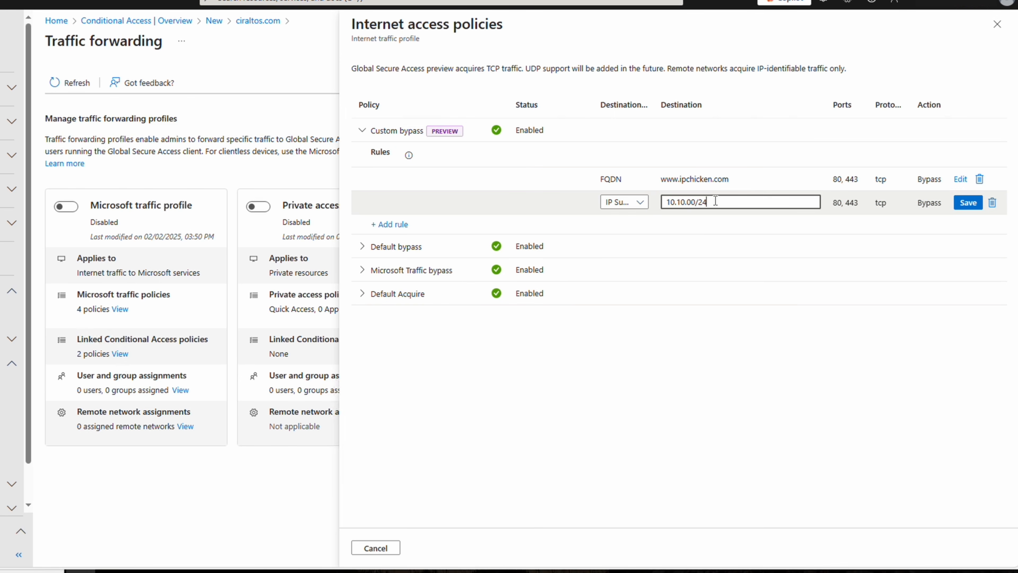
left_click(968, 203)
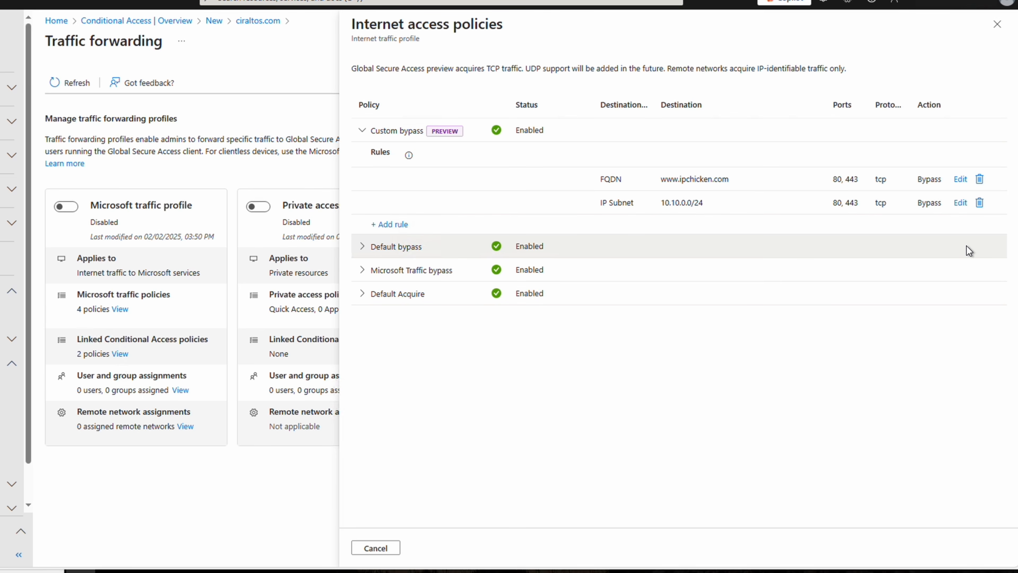
left_click(997, 24)
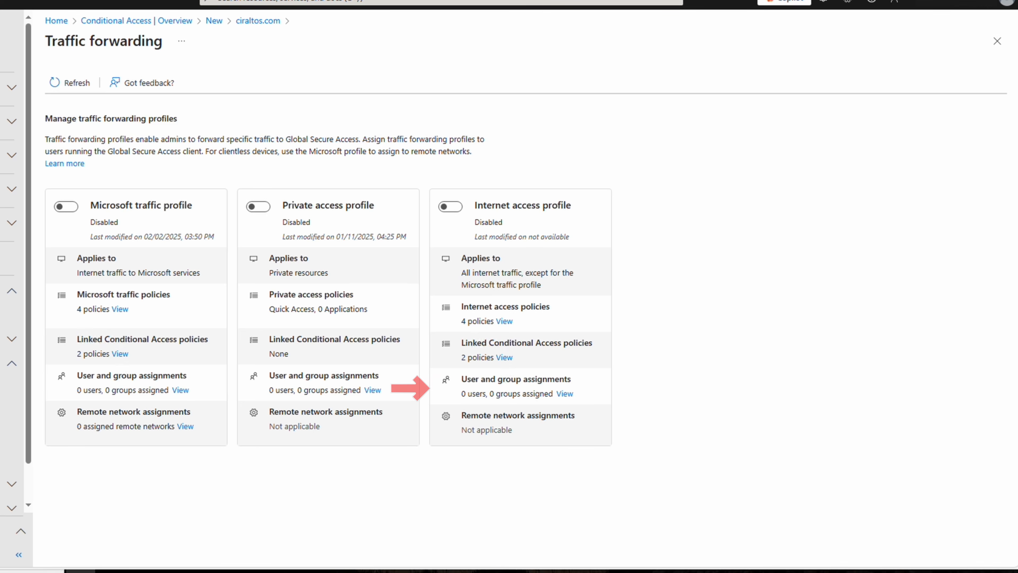
Search for 'testgroup' and assign TestGroup to the Internet access profile.
left_click(565, 393)
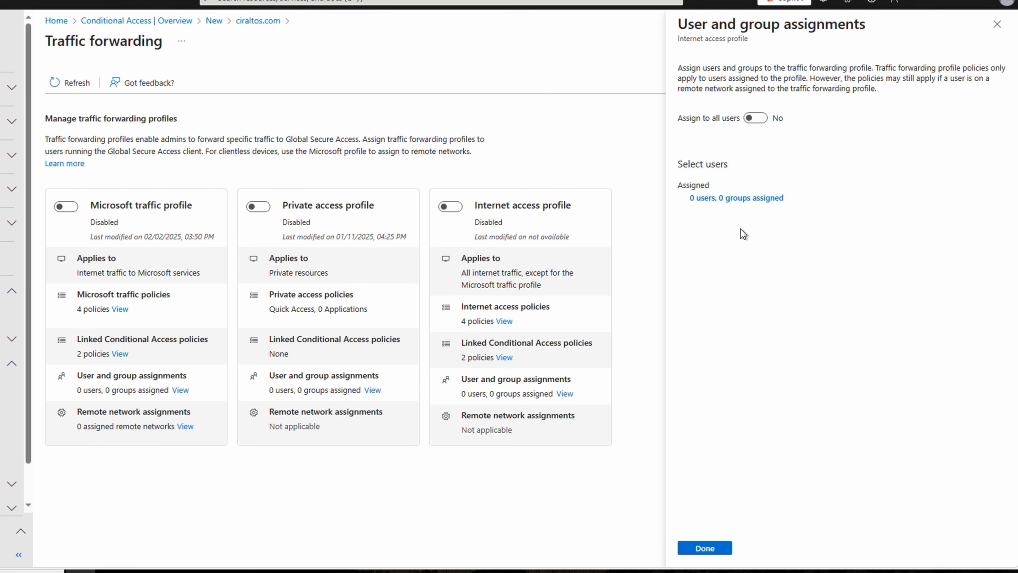
left_click(736, 198)
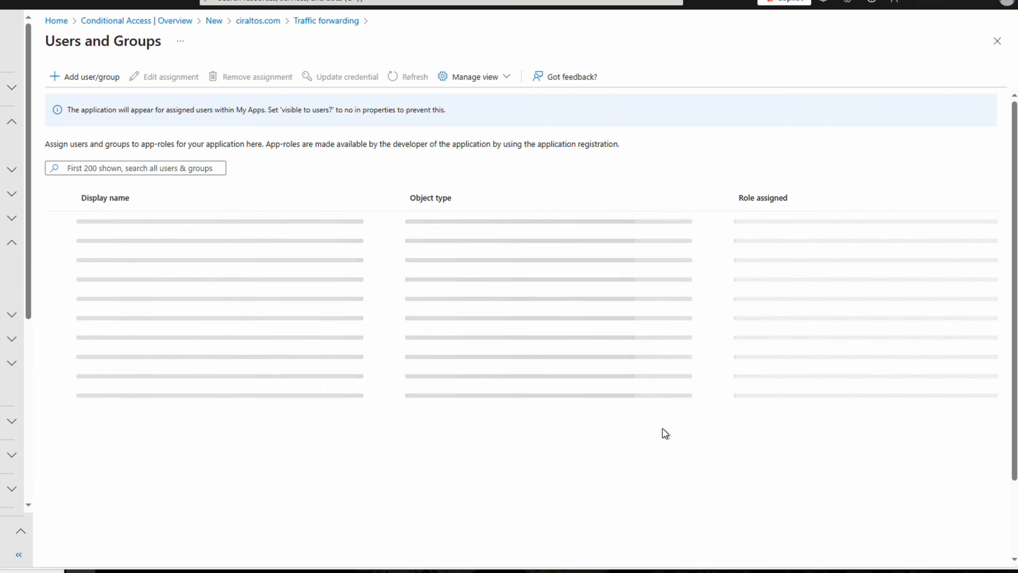
left_click(92, 77)
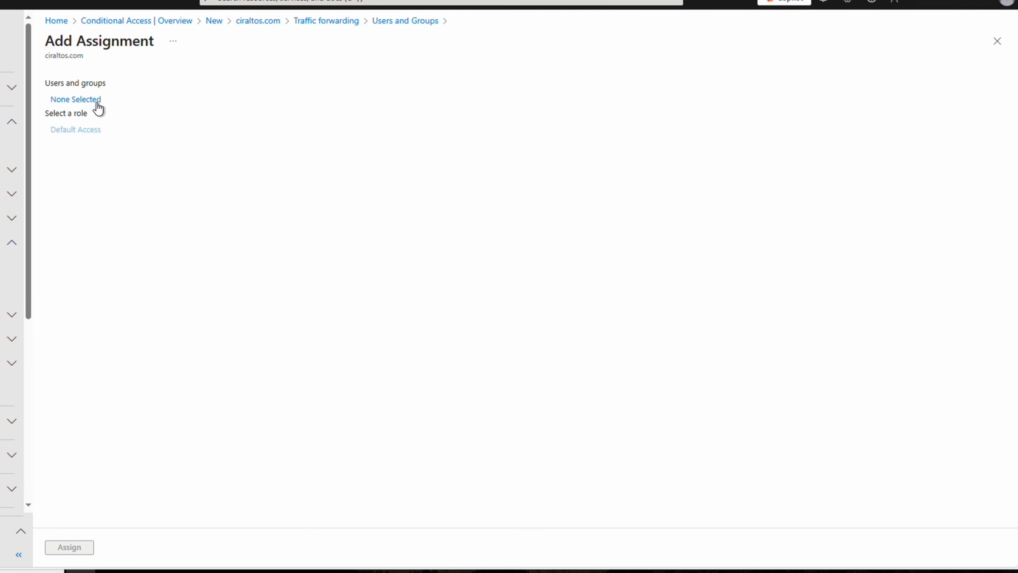
left_click(97, 100)
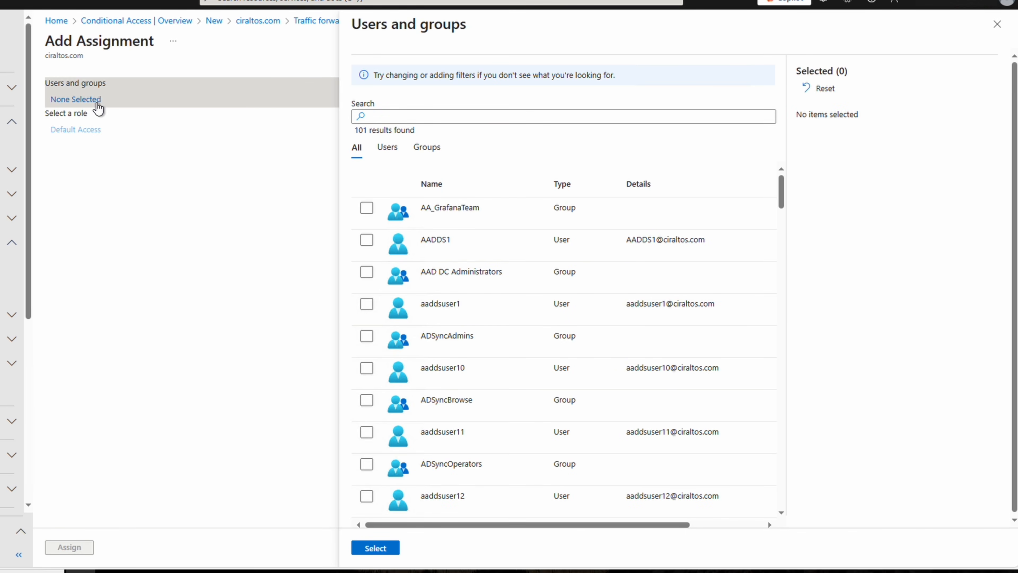
left_click(449, 117)
type("testgroup")
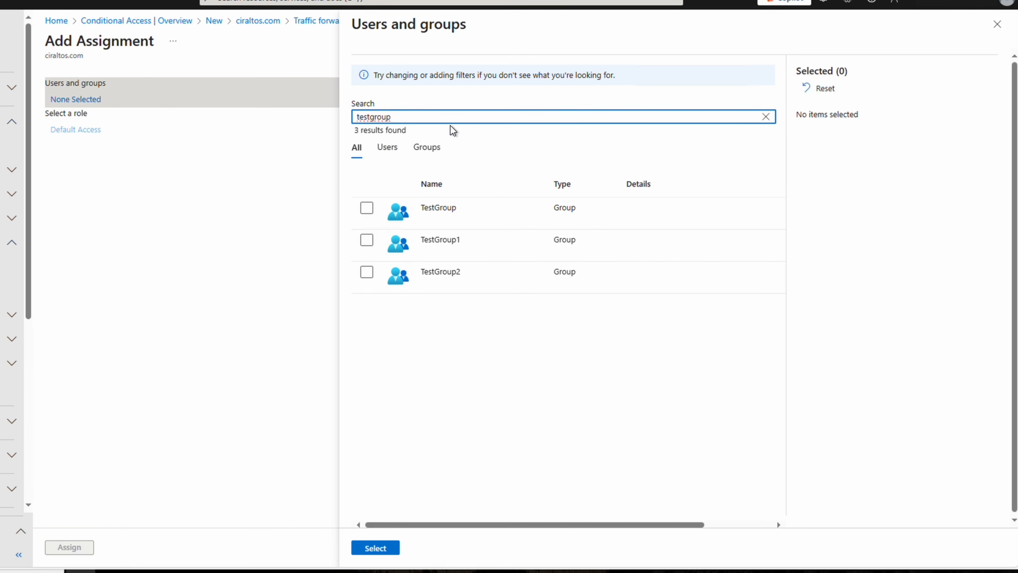
left_click(367, 207)
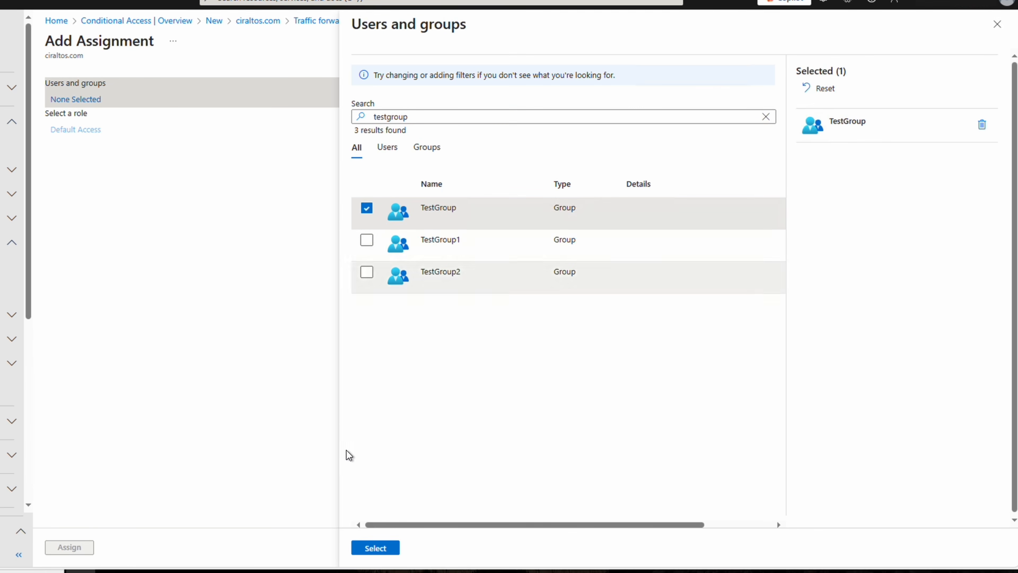
left_click(375, 549)
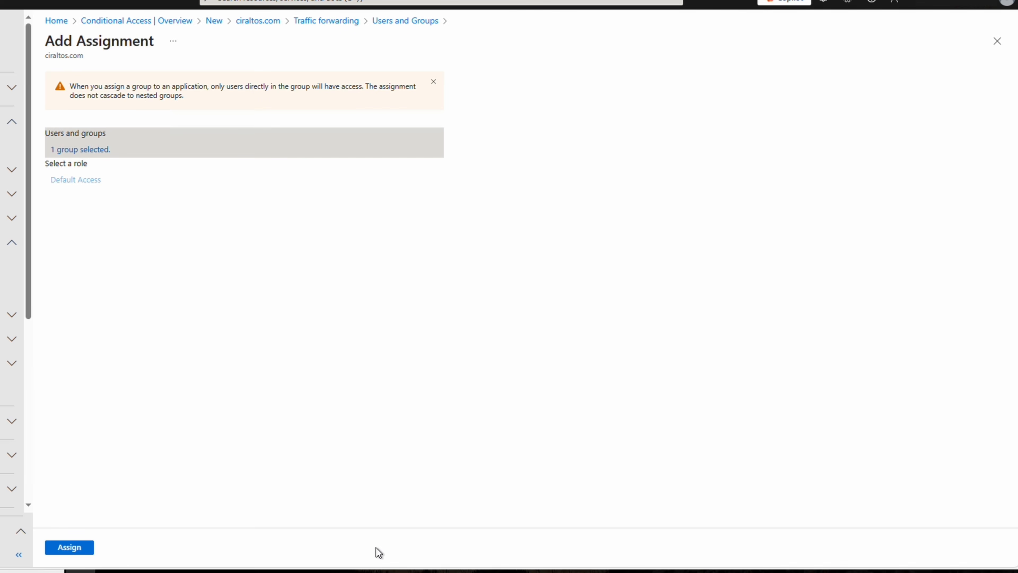
left_click(79, 548)
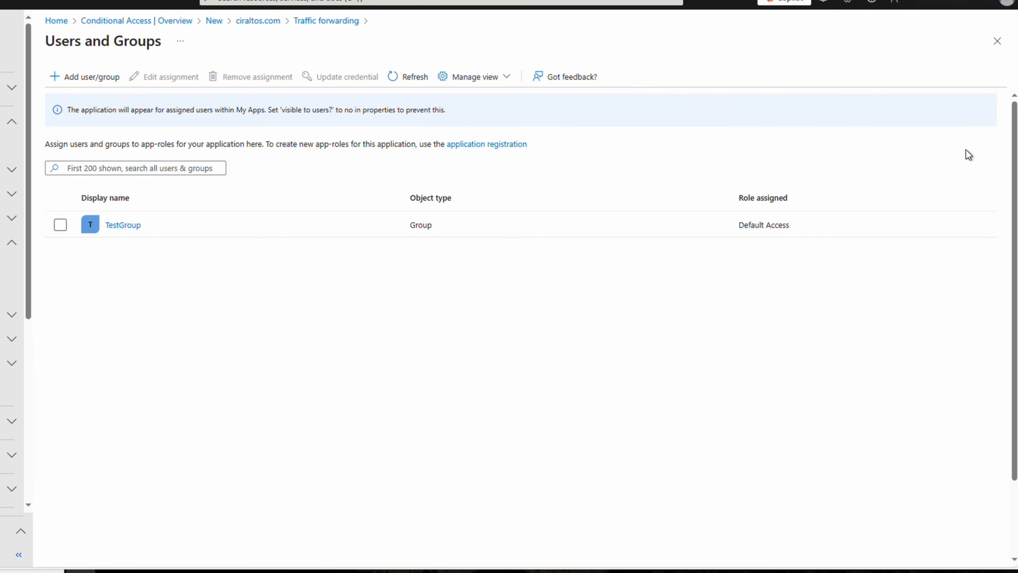
left_click(997, 41)
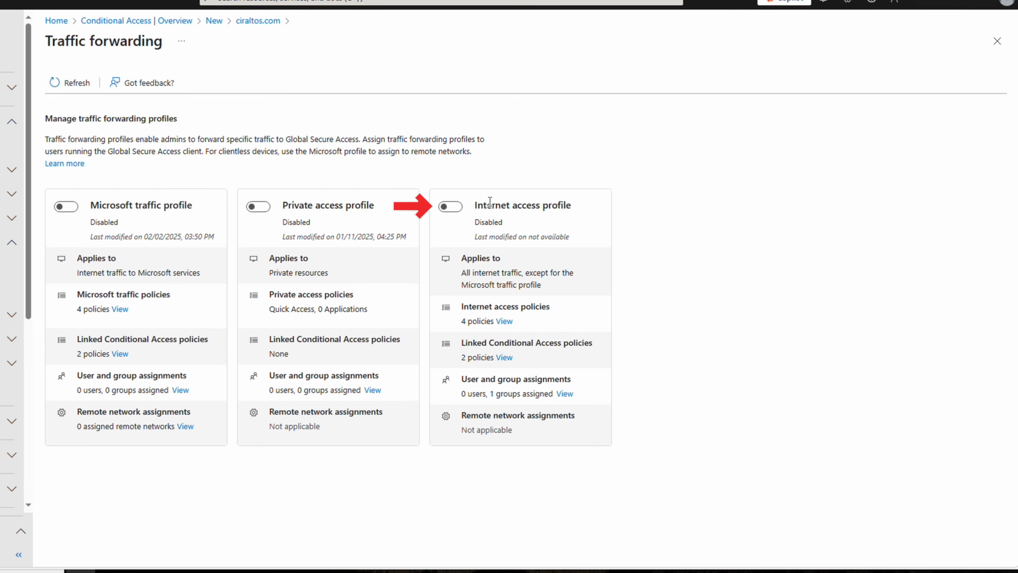
Enable the Microsoft and Internet access profiles, then review the Microsoft traffic policies.
left_click(459, 210)
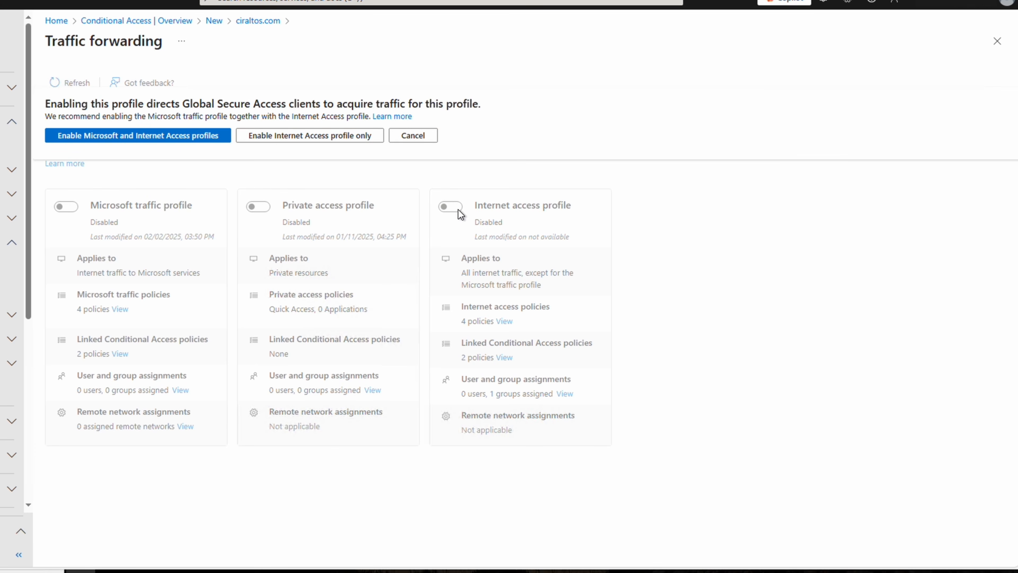
left_click(189, 135)
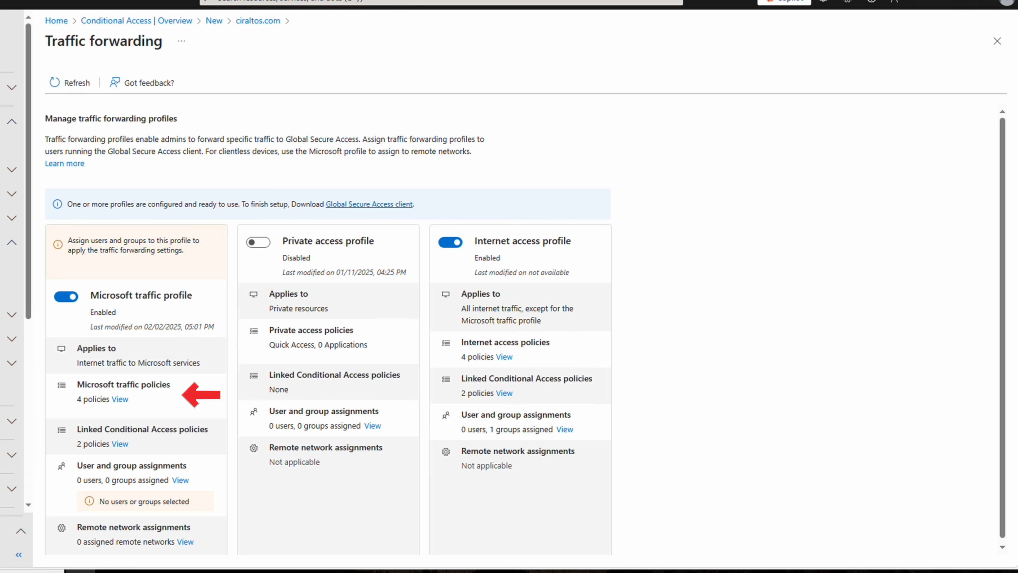
left_click(120, 400)
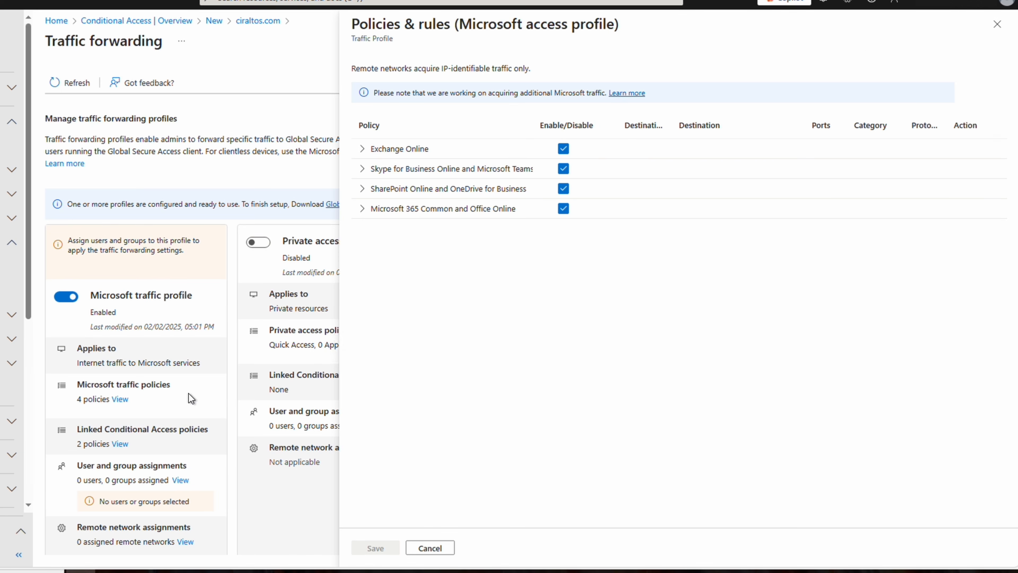
left_click(996, 24)
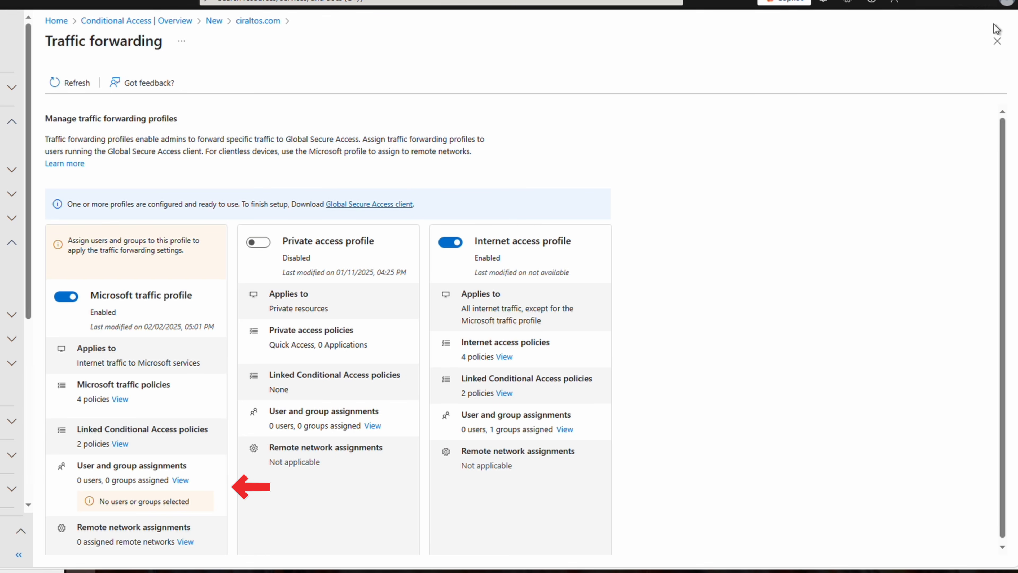
Search for 'testgroup' and assign TestGroup to the Microsoft traffic profile.
left_click(180, 480)
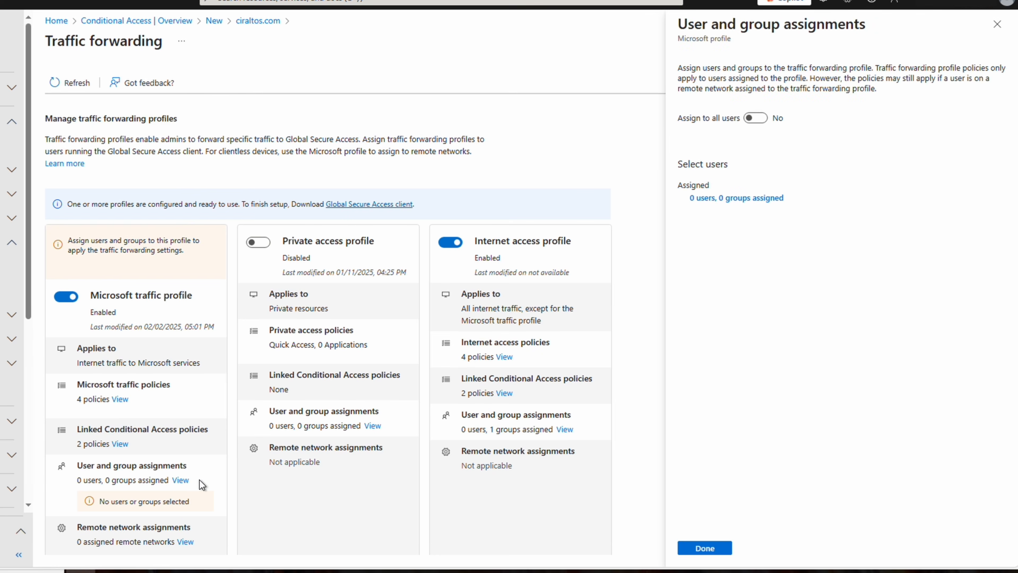
left_click(711, 198)
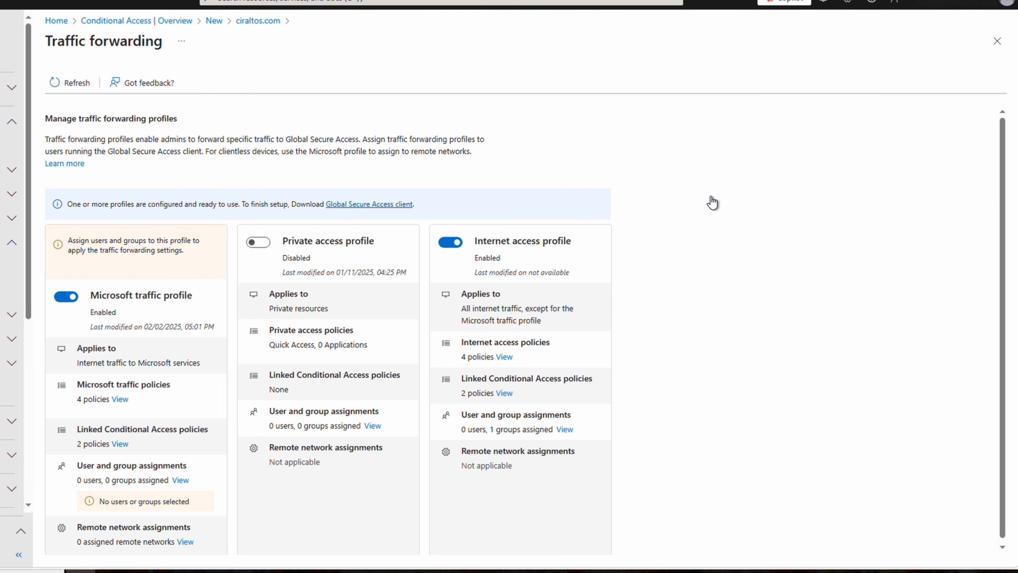
left_click(93, 80)
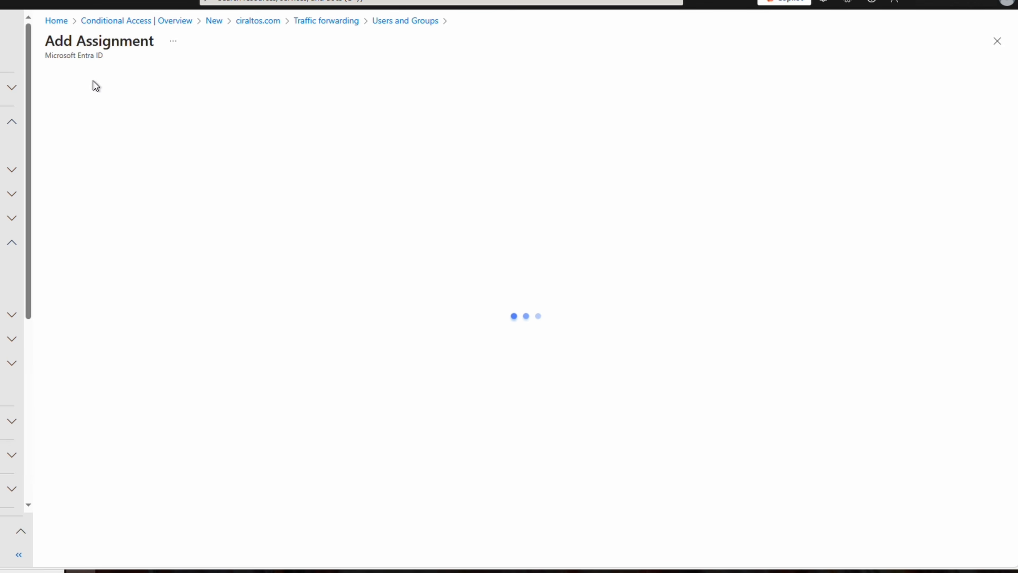
left_click(91, 105)
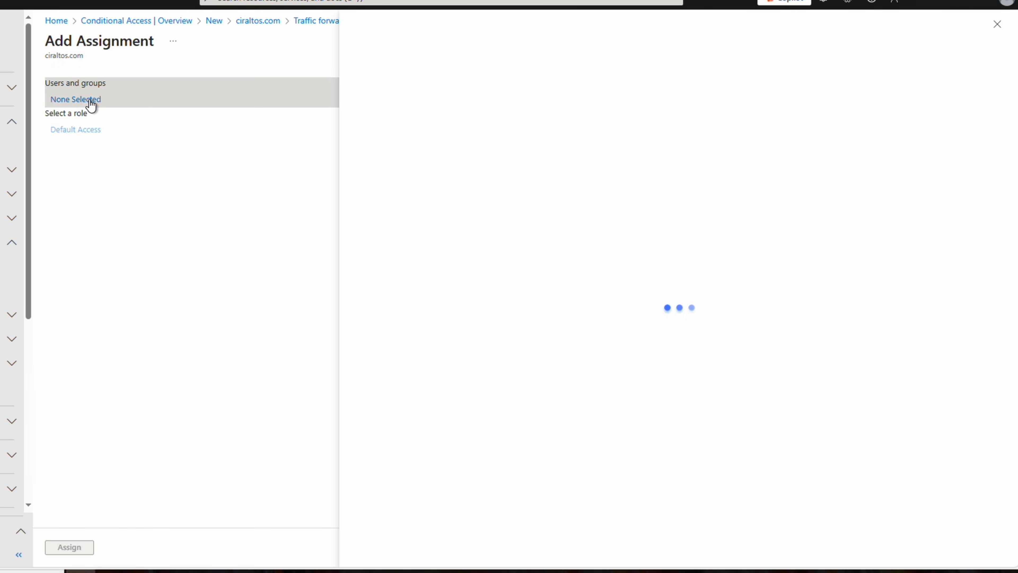
type("testgroup")
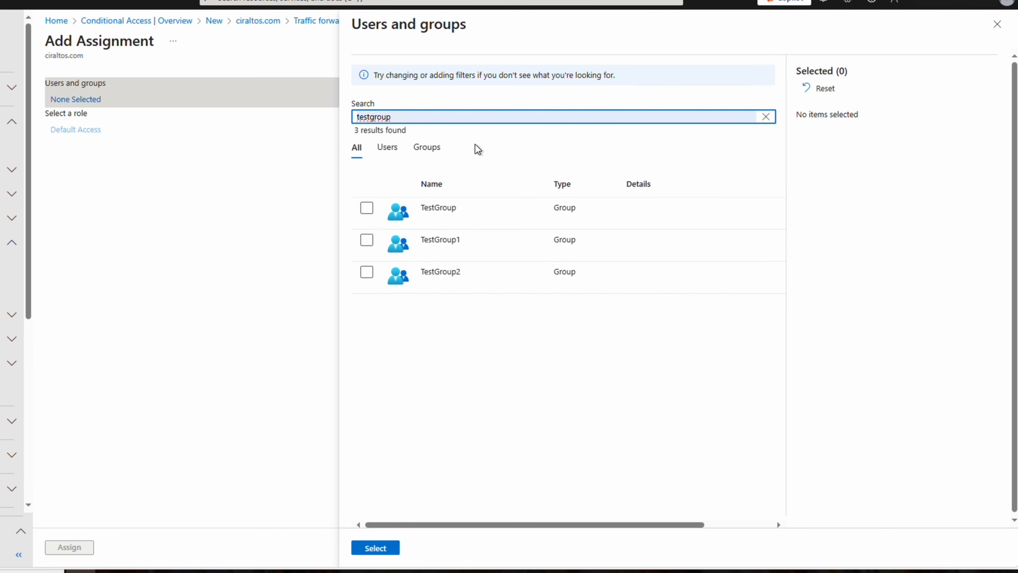
left_click(367, 208)
left_click(375, 548)
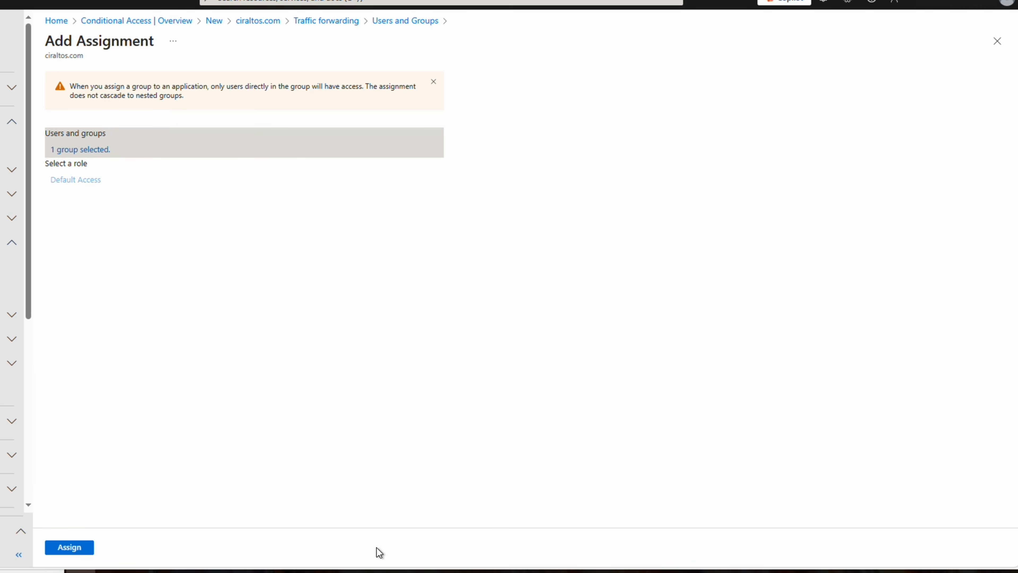
left_click(70, 548)
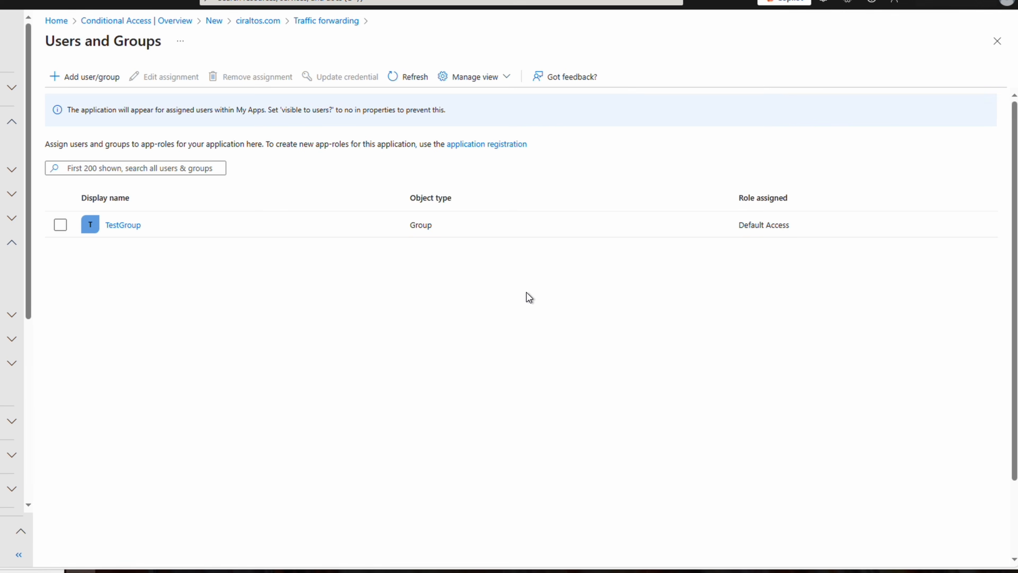
left_click(996, 42)
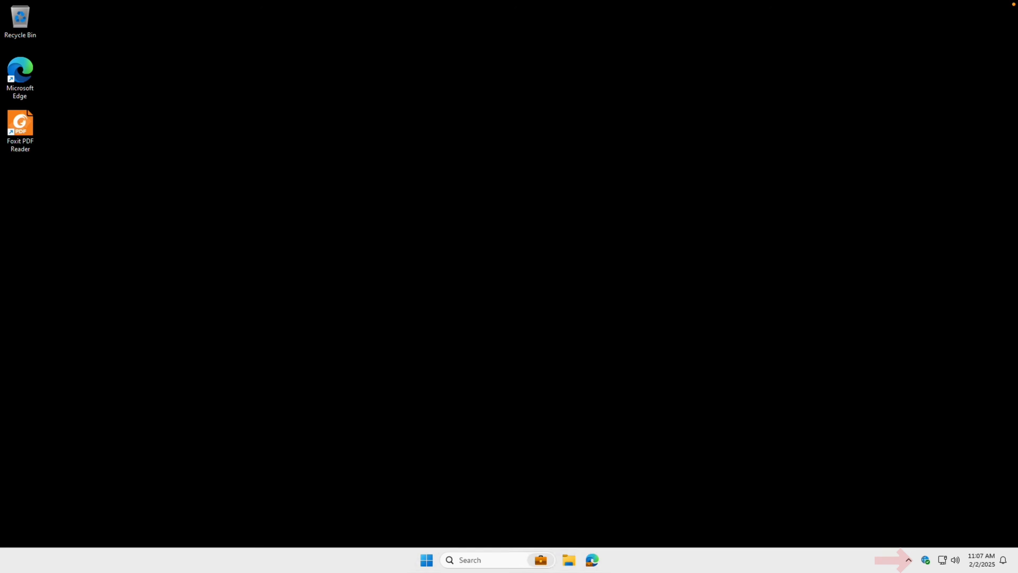
Open the Global Secure Access client's Advanced diagnostics, approving UAC with the admin user name and password.
right_click(924, 558)
left_click(927, 548)
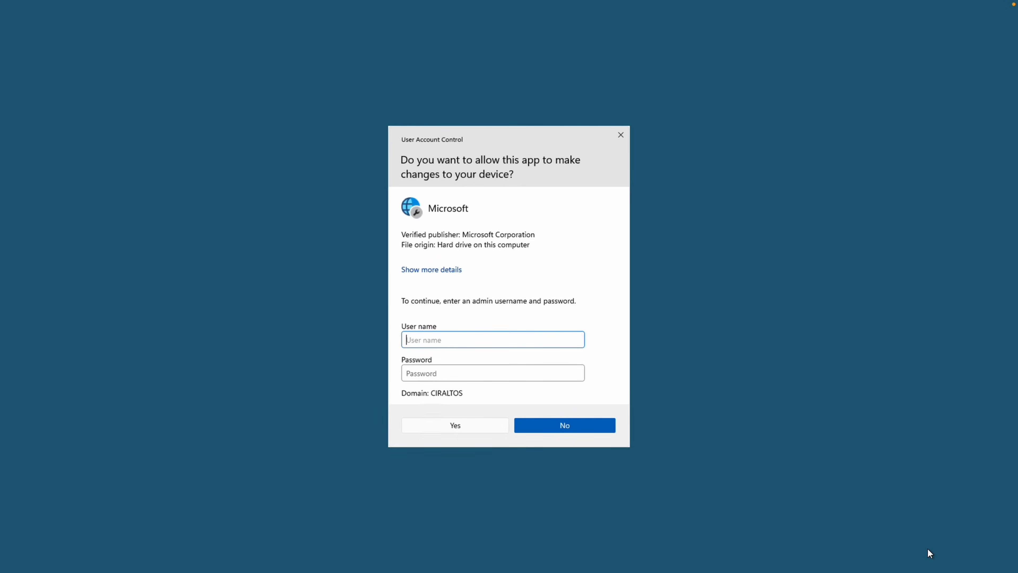
type("administrator")
key("Tab")
type("**********")
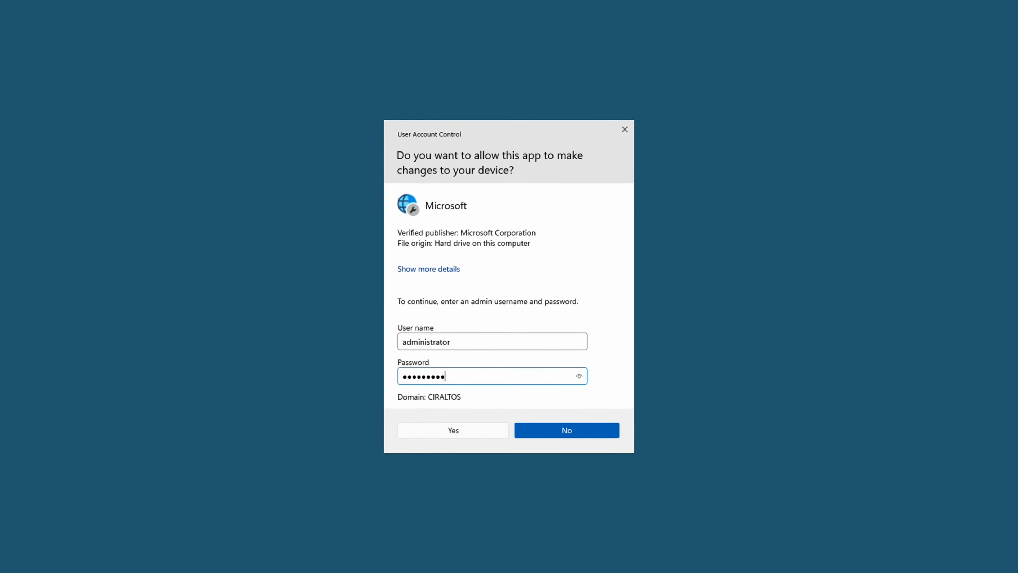
key("Return")
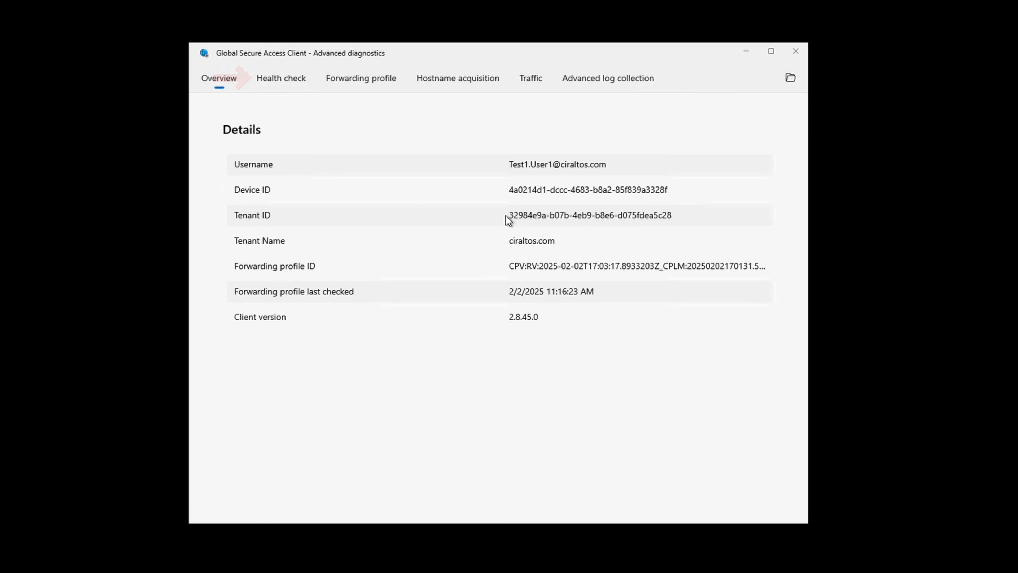
Review the client's health check and the forwarding profile's Internet access rules.
left_click(295, 79)
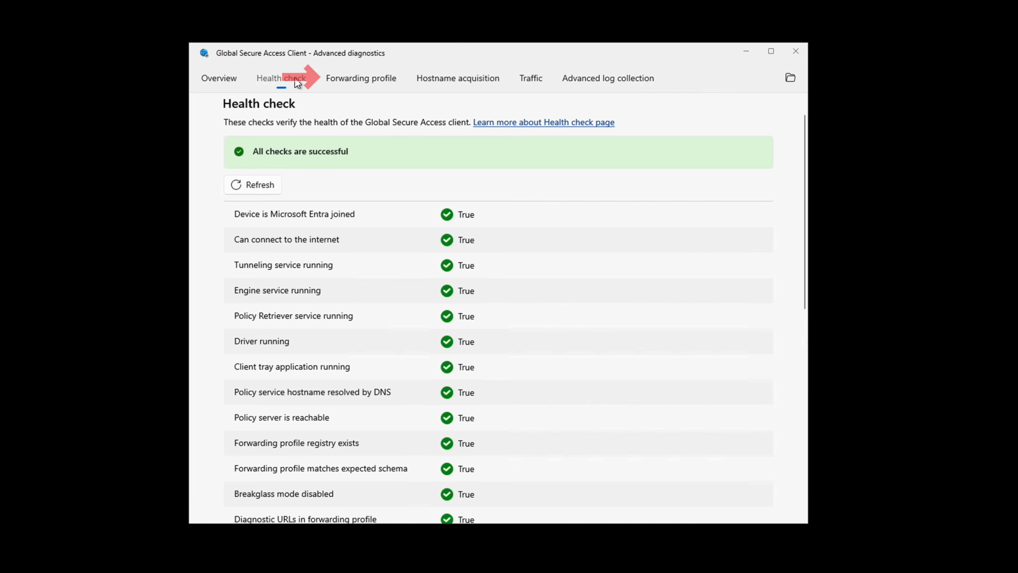
left_click(351, 76)
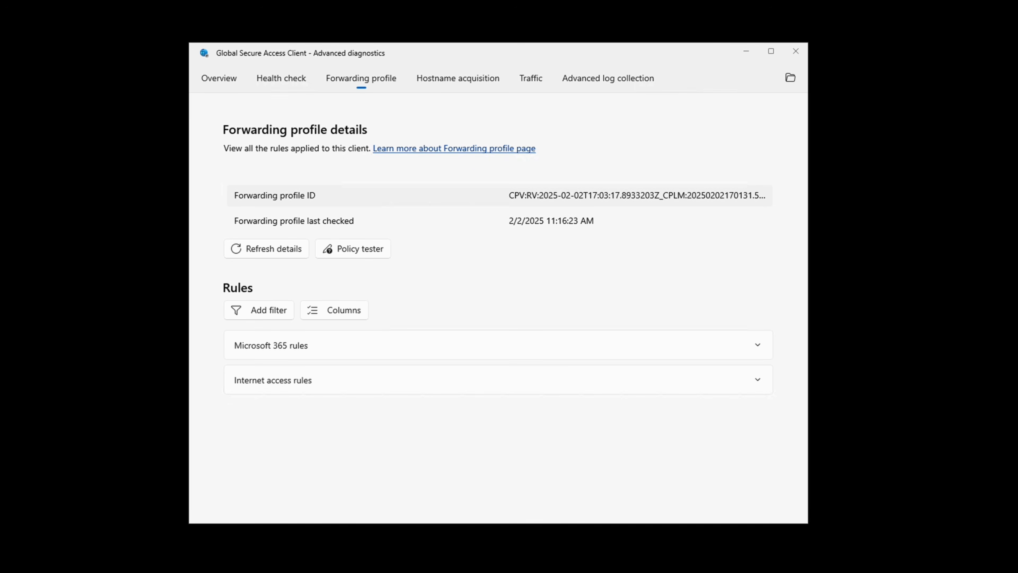
left_click(758, 379)
left_click_drag(804, 337, 804, 365)
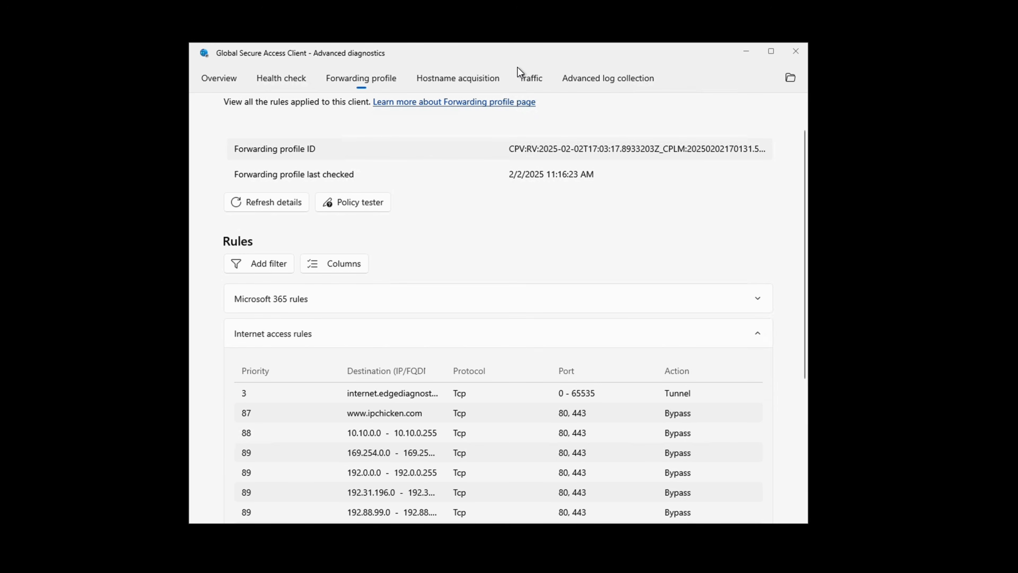
Start collecting network and DNS traffic on the Traffic page and launch Microsoft Edge.
left_click(529, 78)
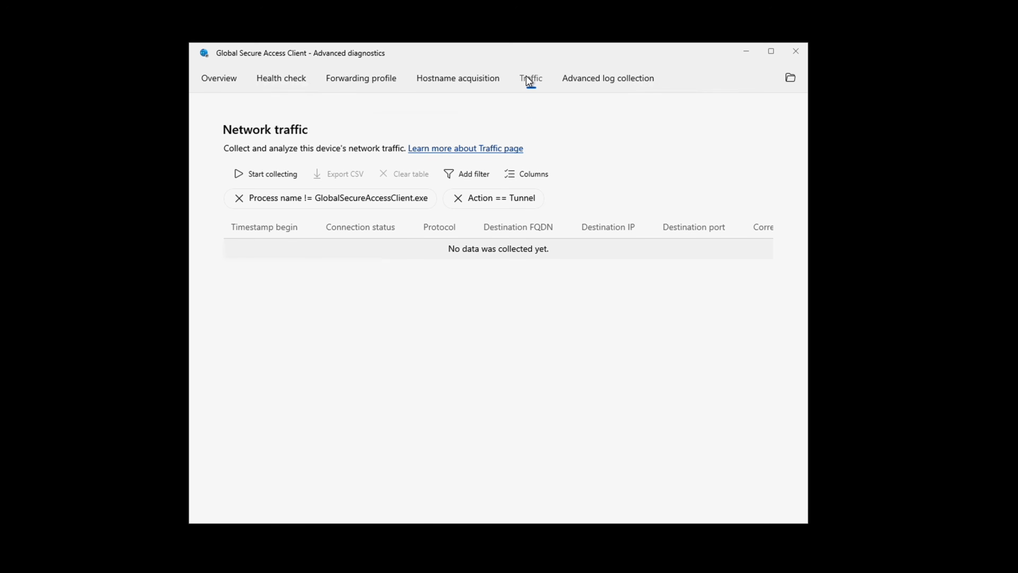
left_click(287, 176)
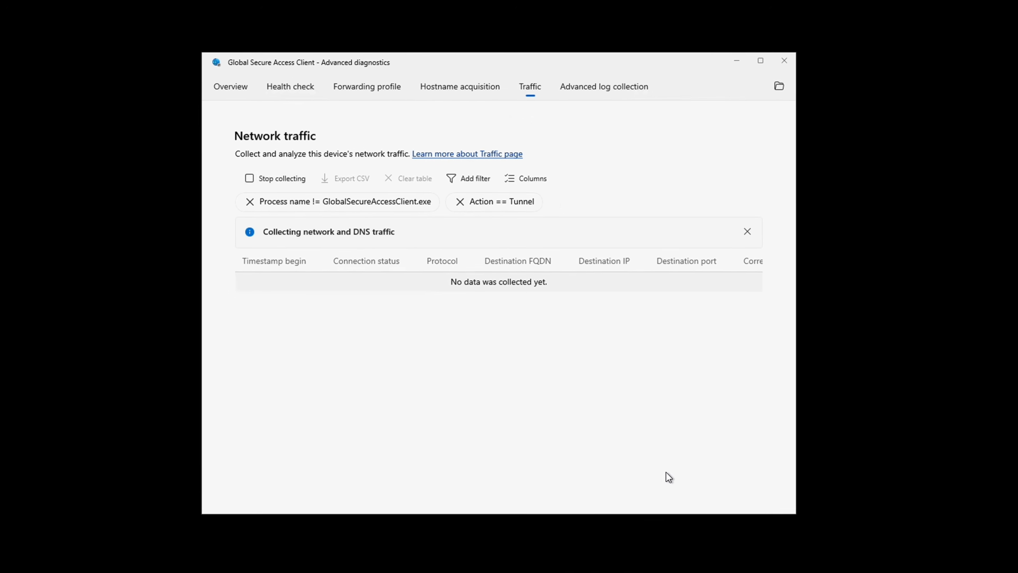
left_click(579, 560)
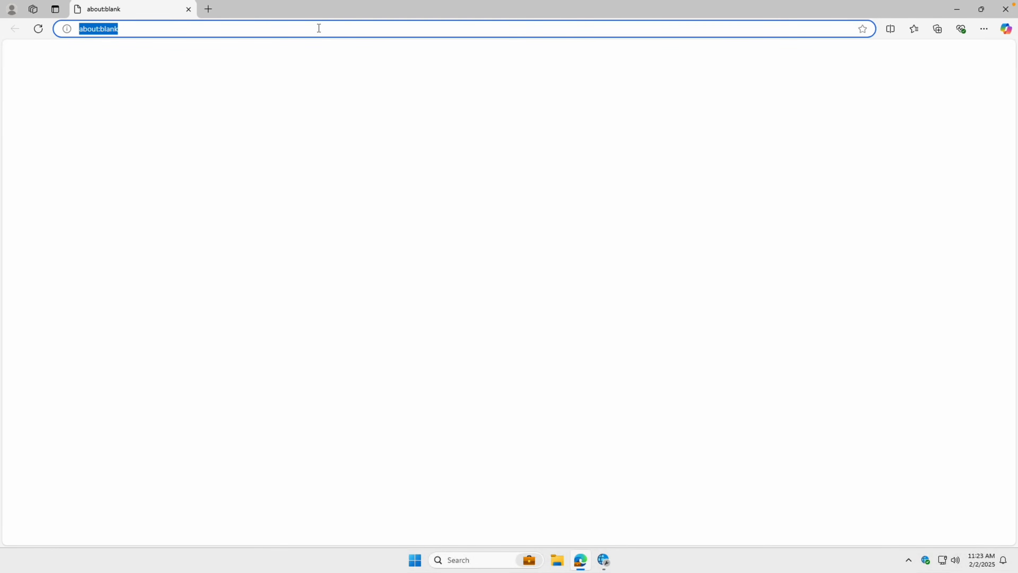
type("10.10.0.1")
key("Return")
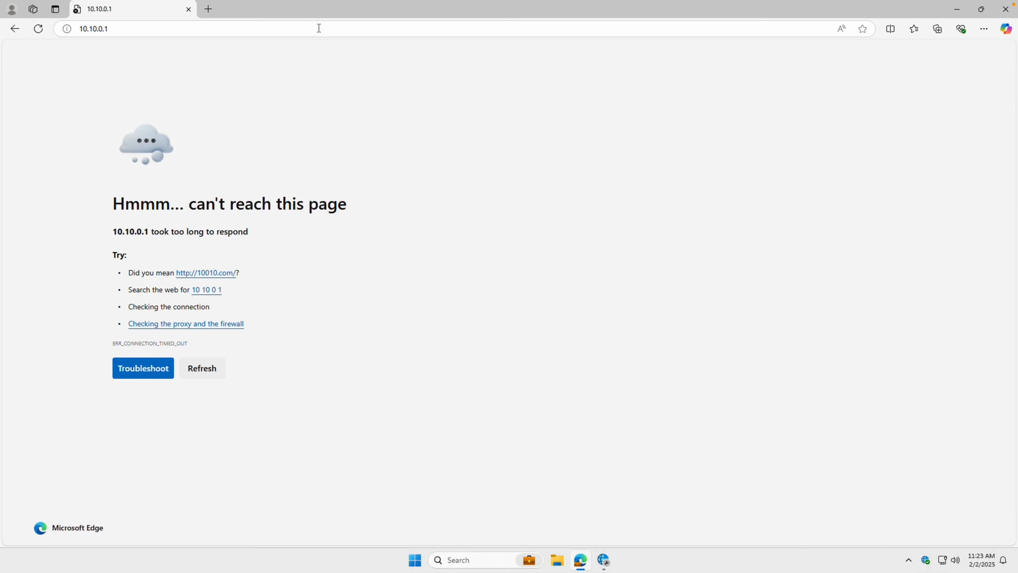
left_click(319, 28)
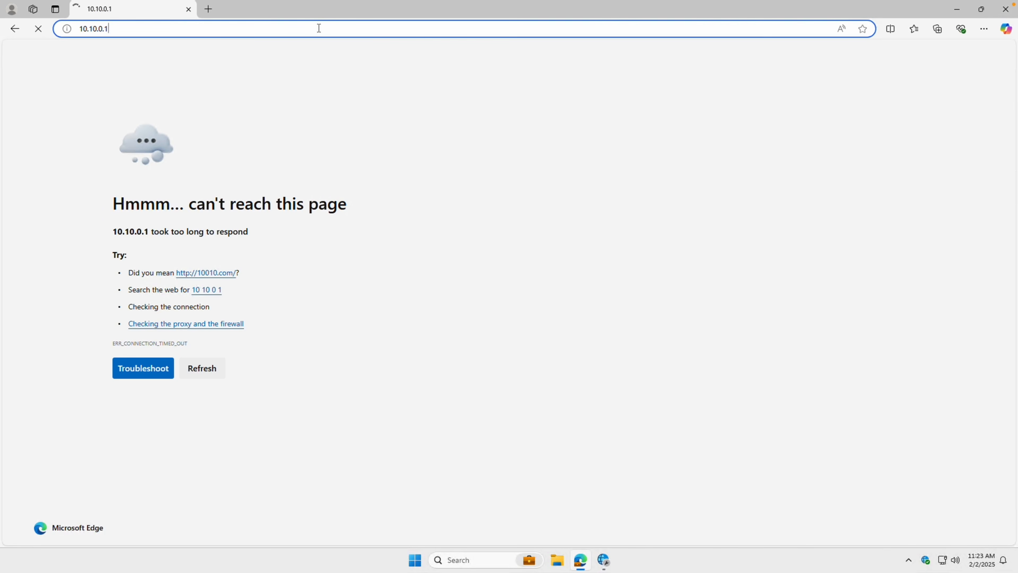
type("www.ipchicken.com")
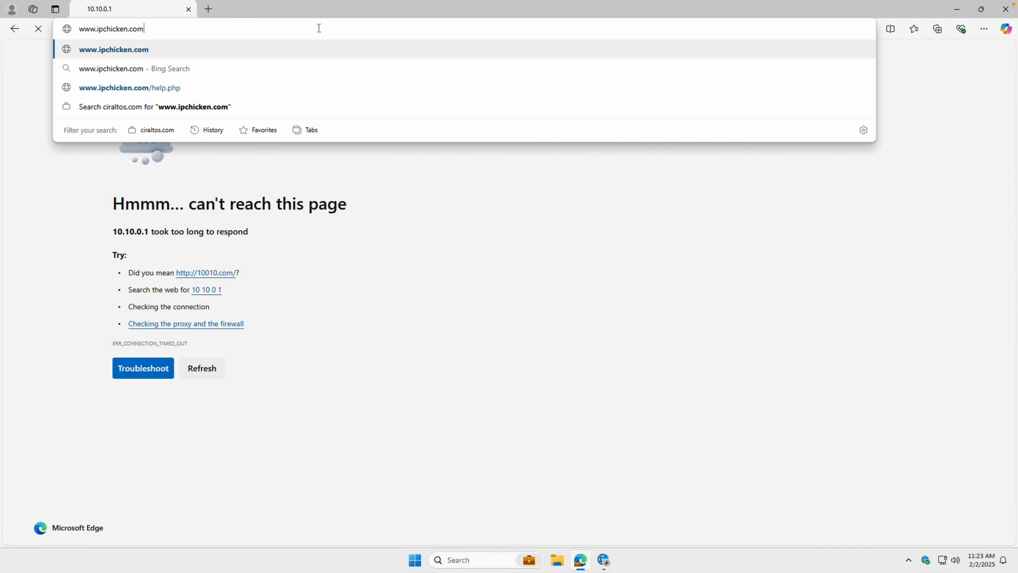
key("Return")
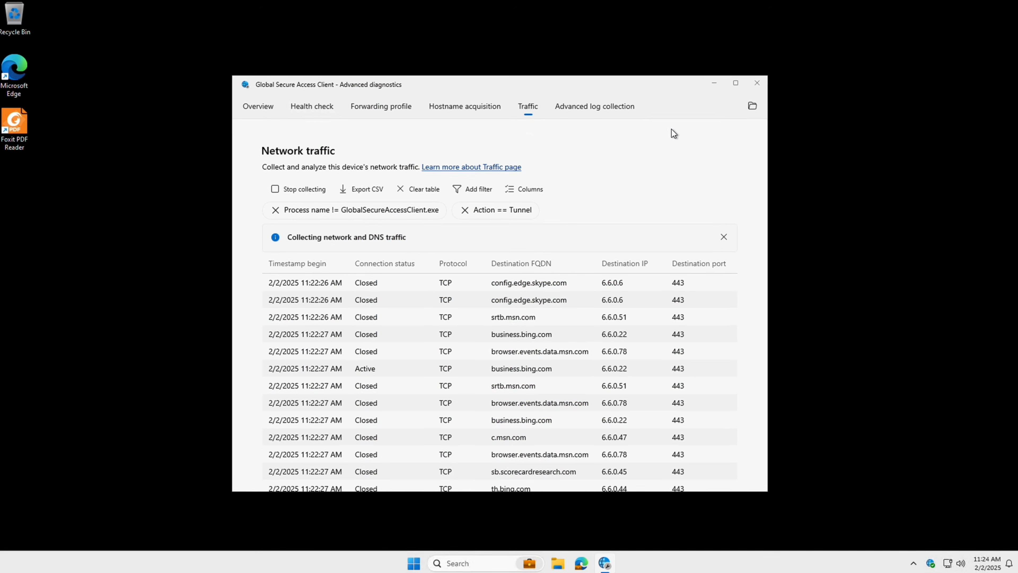
left_click(314, 189)
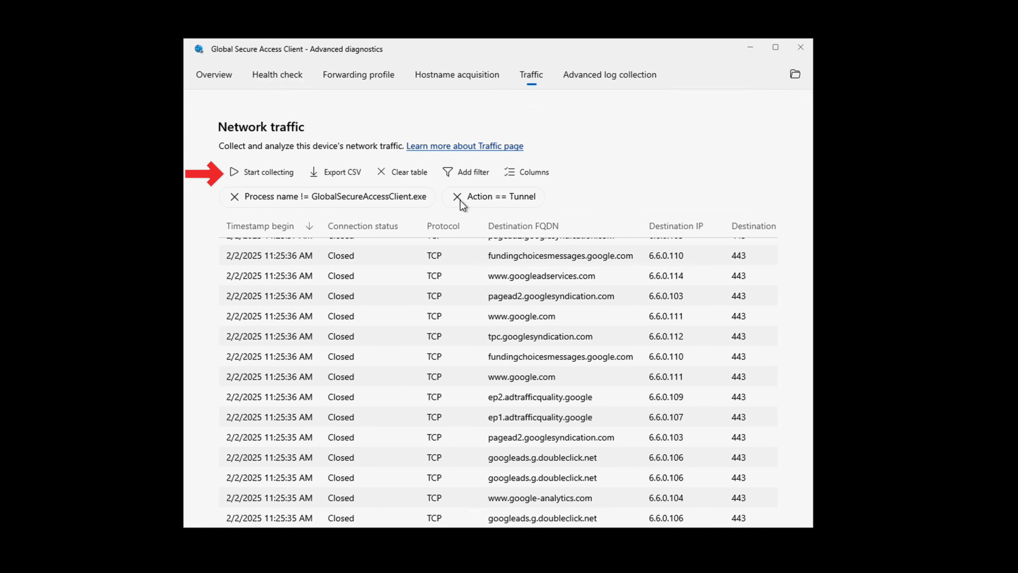
left_click(458, 196)
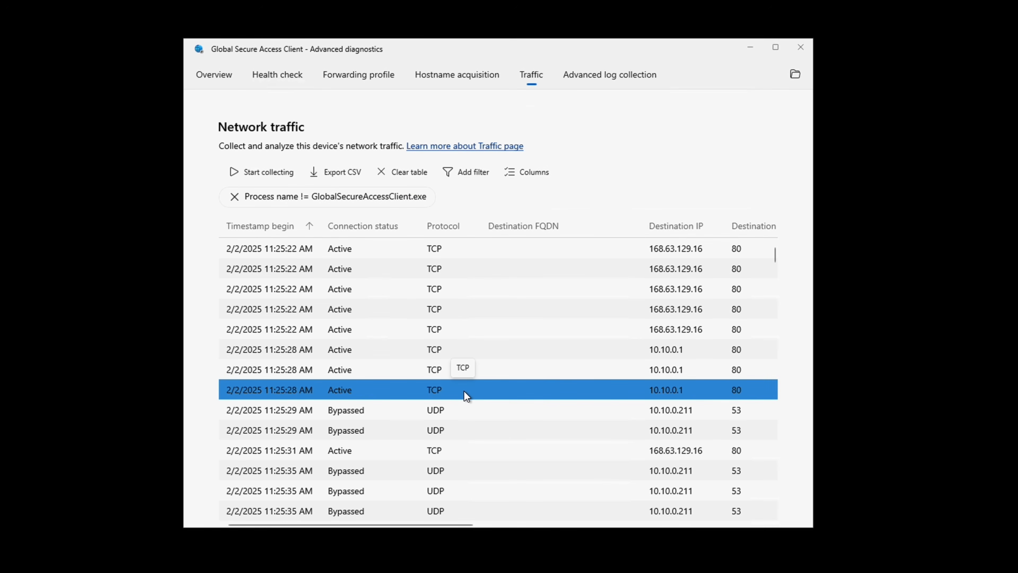
left_click_drag(450, 524, 746, 528)
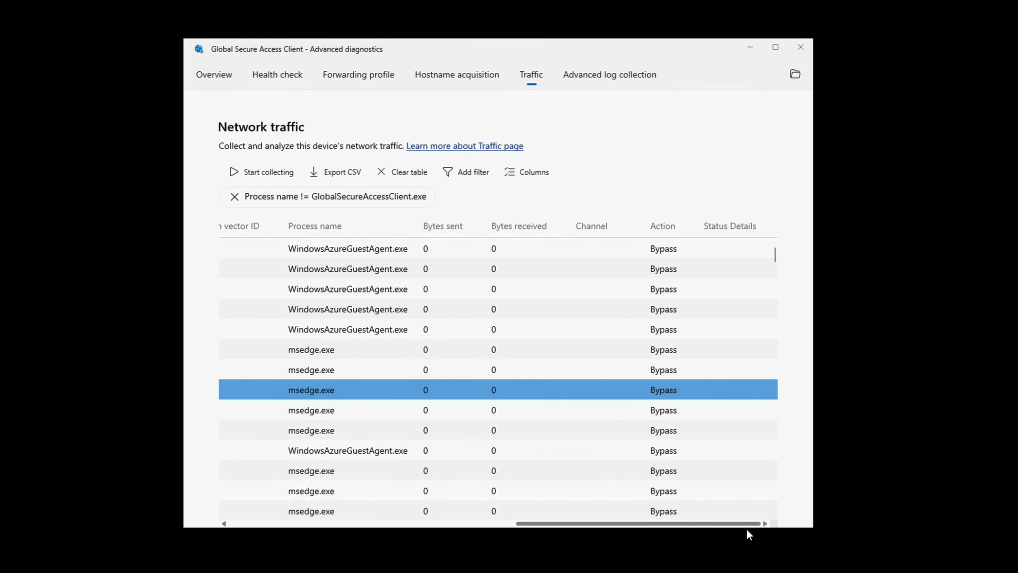
left_click_drag(739, 528, 436, 504)
scroll(530, 458, "down", 1)
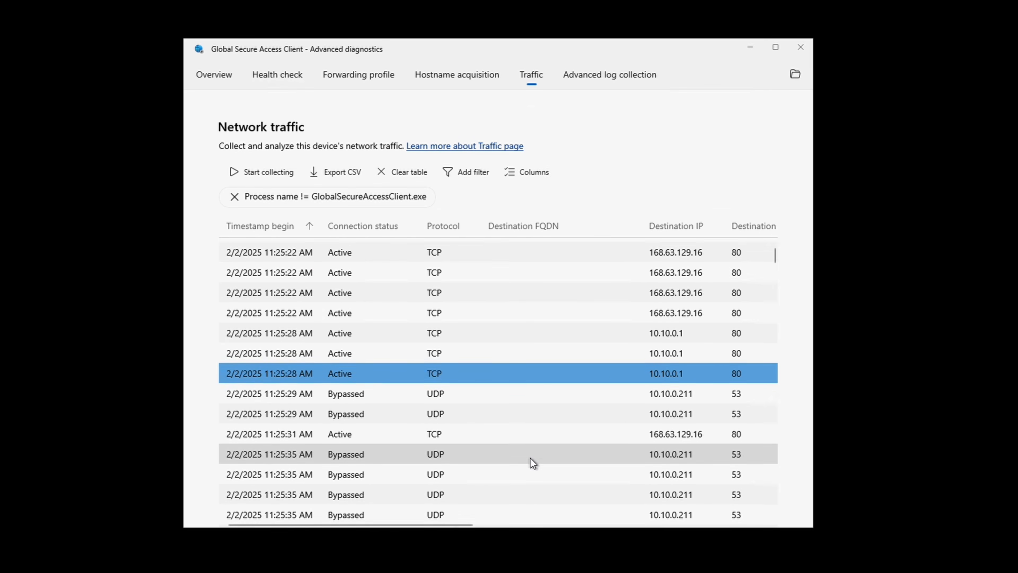
scroll(531, 457, "down", 2)
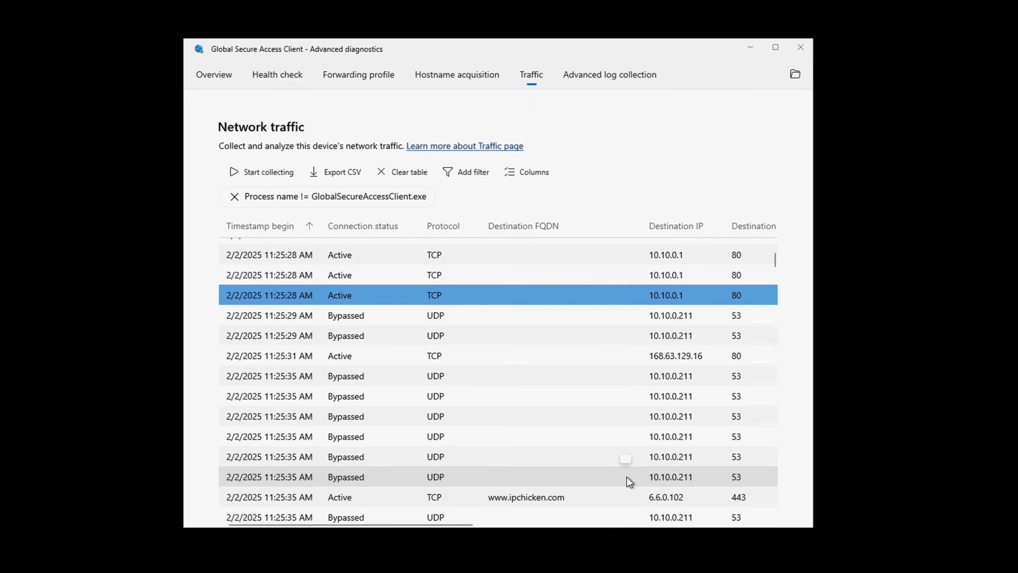
left_click(616, 496)
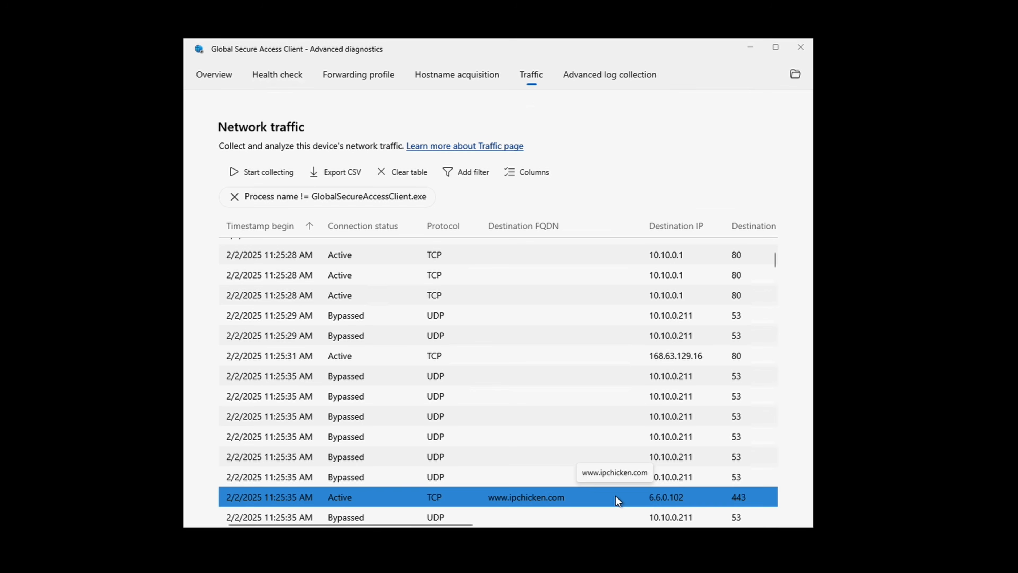
mouse_move(442, 525)
left_mouse_down()
mouse_move(742, 523)
mouse_move(438, 525)
left_mouse_up()
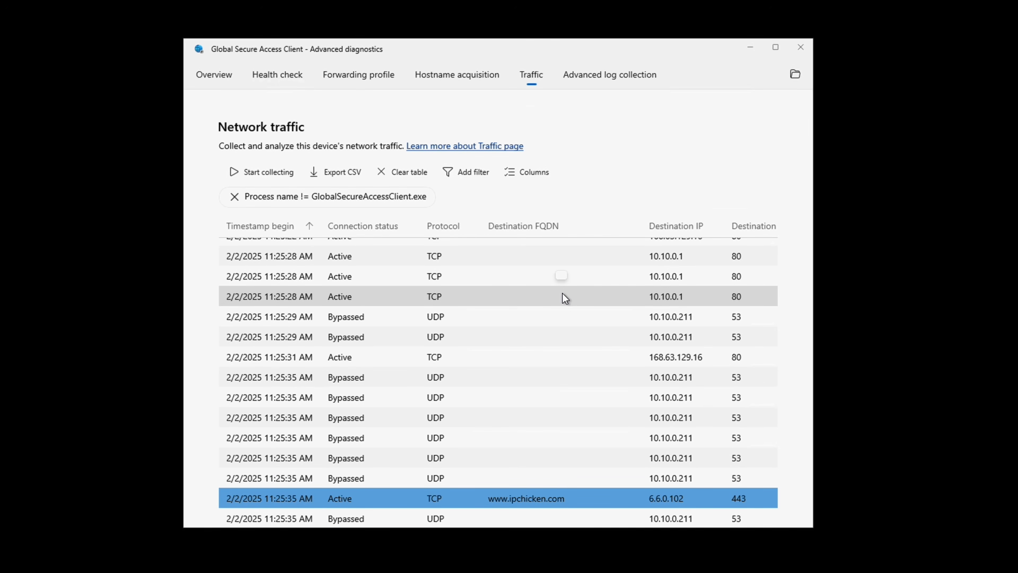
Filter the traffic table to Channel == Microsoft 365.
left_click(467, 174)
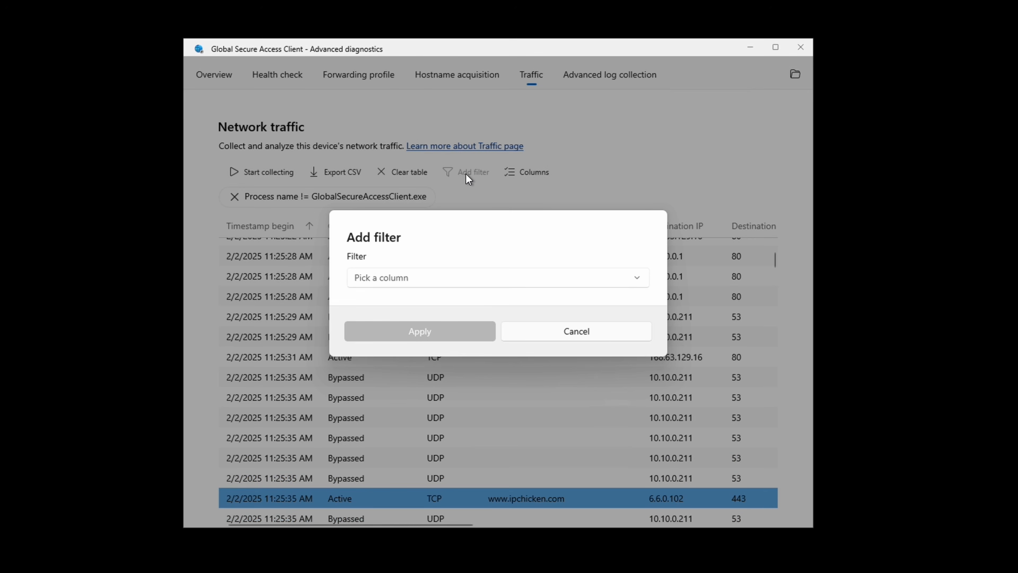
left_click(473, 286)
left_click(439, 212)
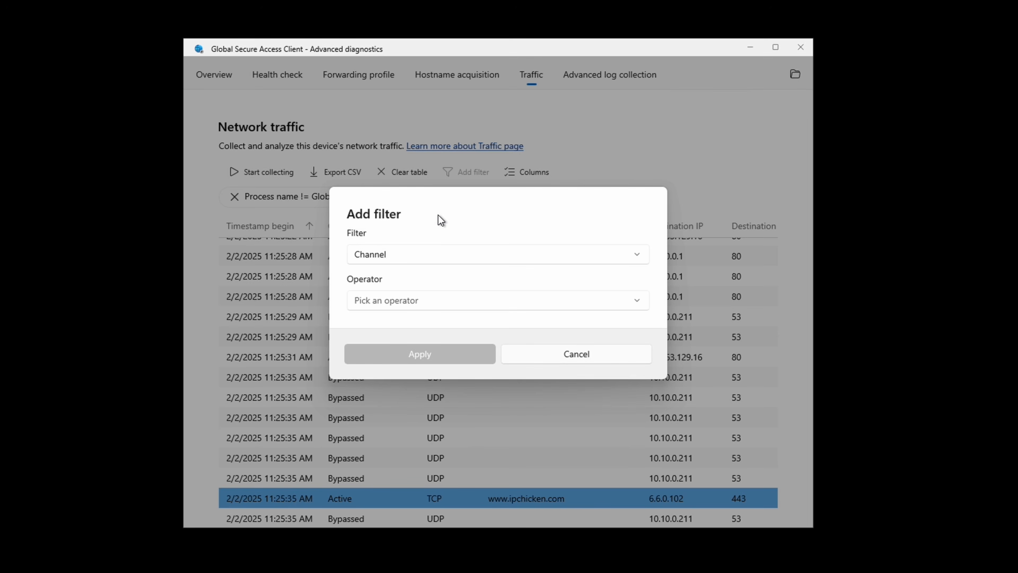
left_click(444, 297)
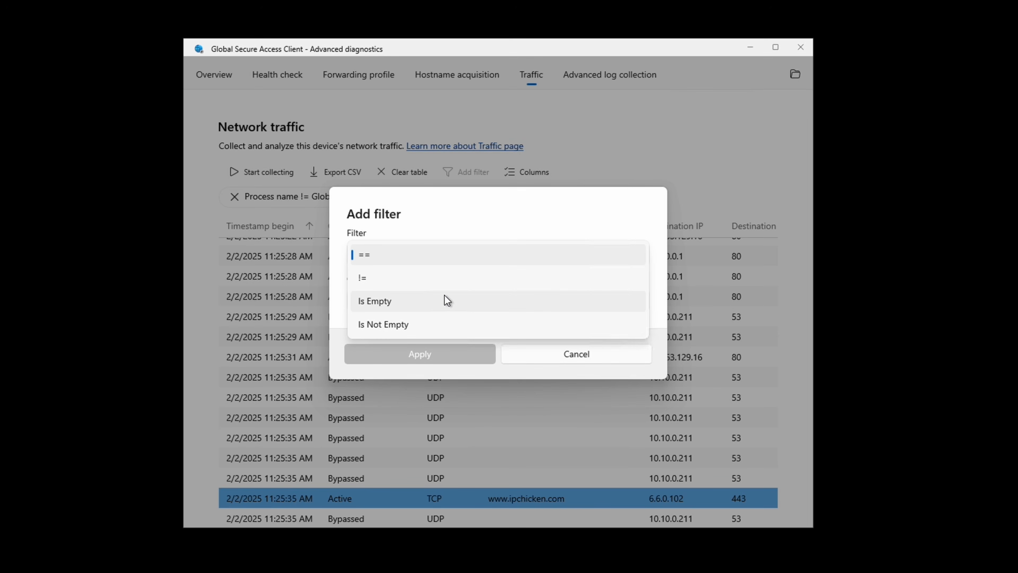
left_click(420, 256)
left_click(428, 322)
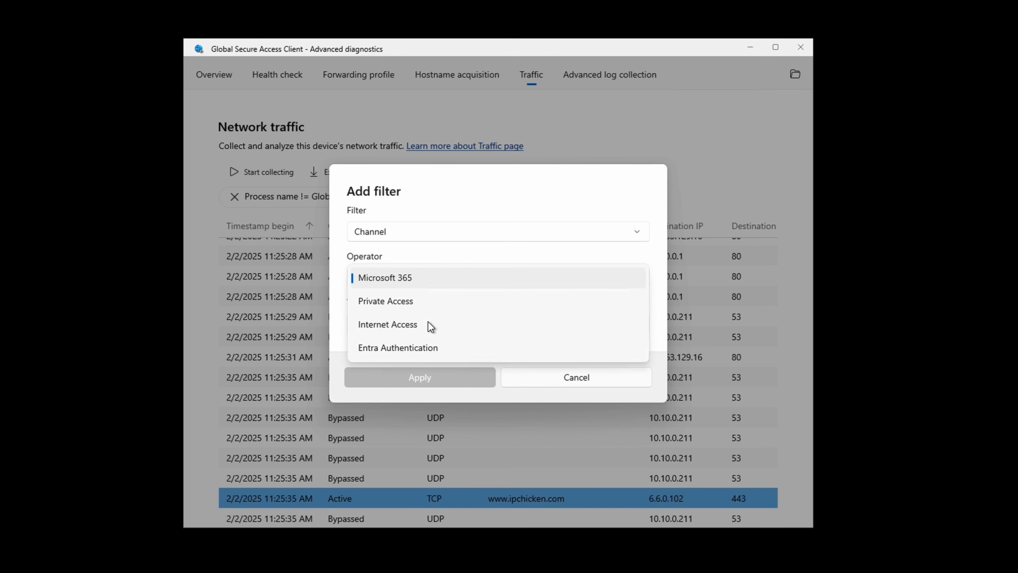
left_click(436, 280)
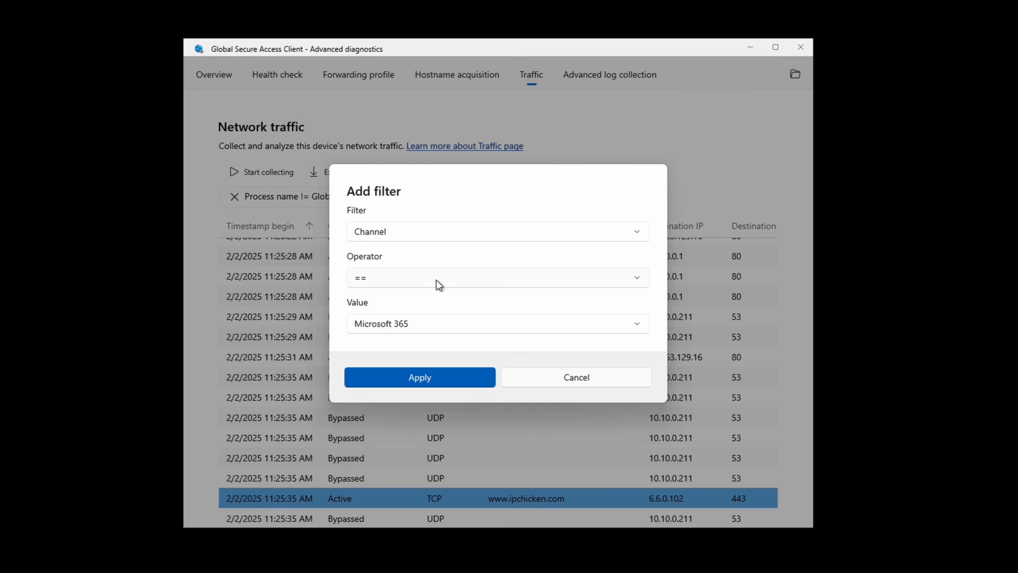
left_click(440, 374)
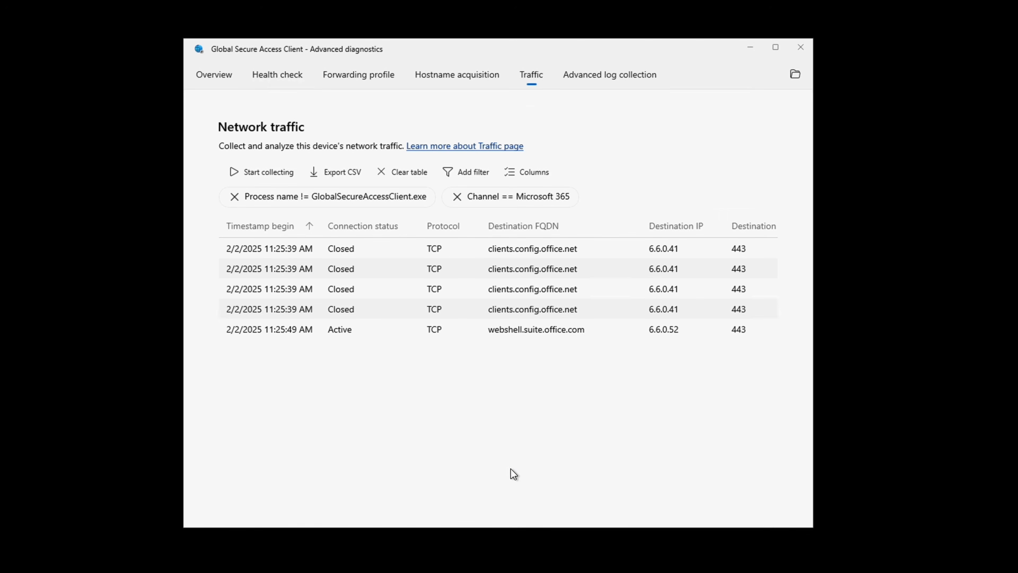
Review the tunnelled webshell.suite.office.com connection details, then close the diagnostics window.
left_click(519, 331)
left_click_drag(457, 523, 770, 528)
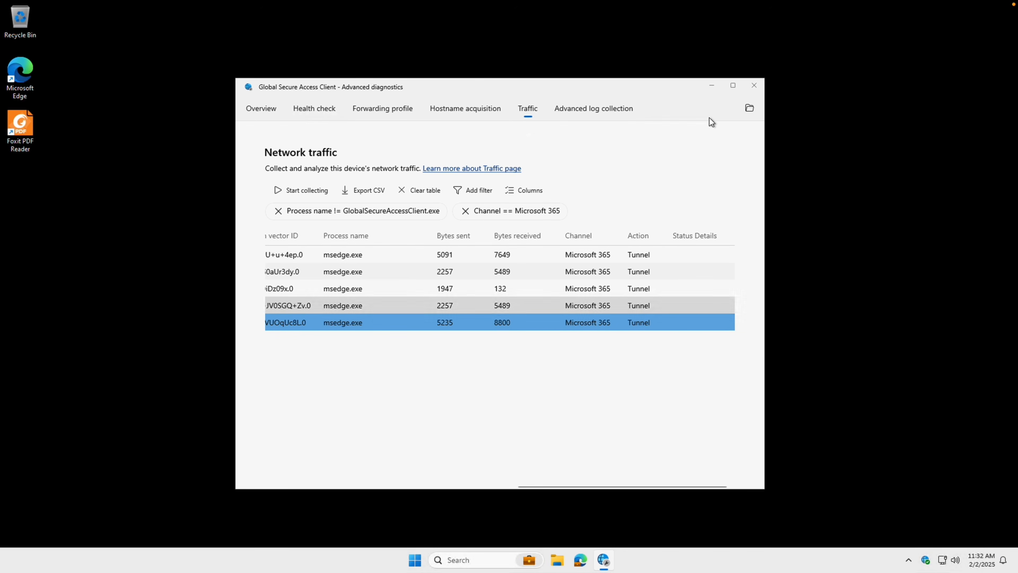
left_click(754, 86)
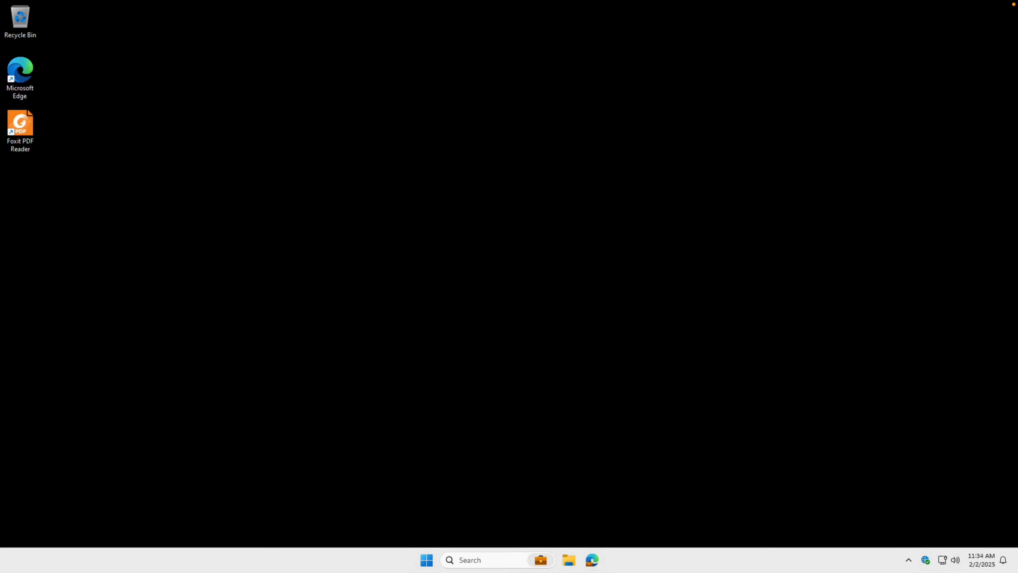
Open Edge and visit vape.com, which loads with an age-verification prompt.
left_click(592, 559)
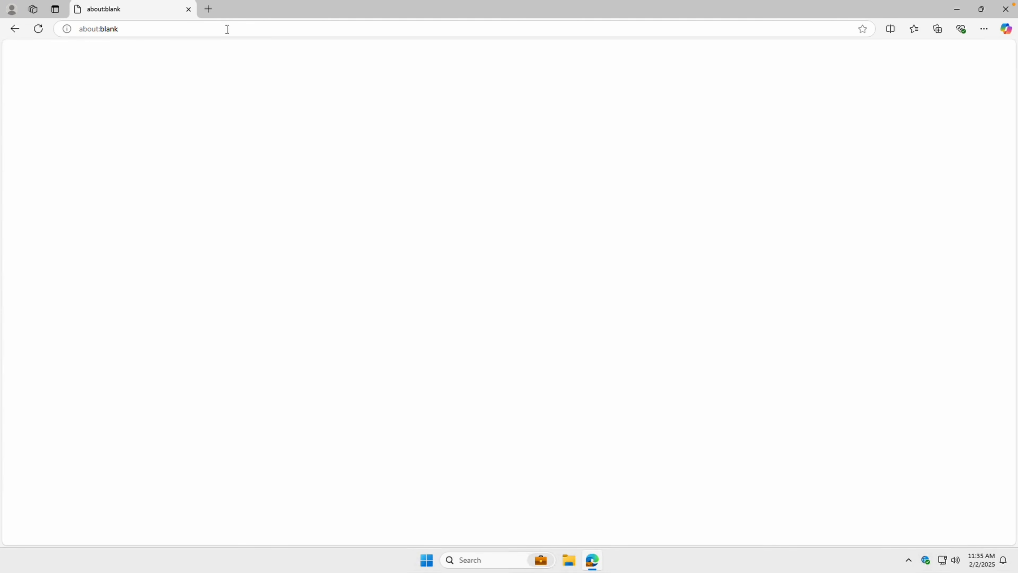
left_click(239, 30)
type("vap")
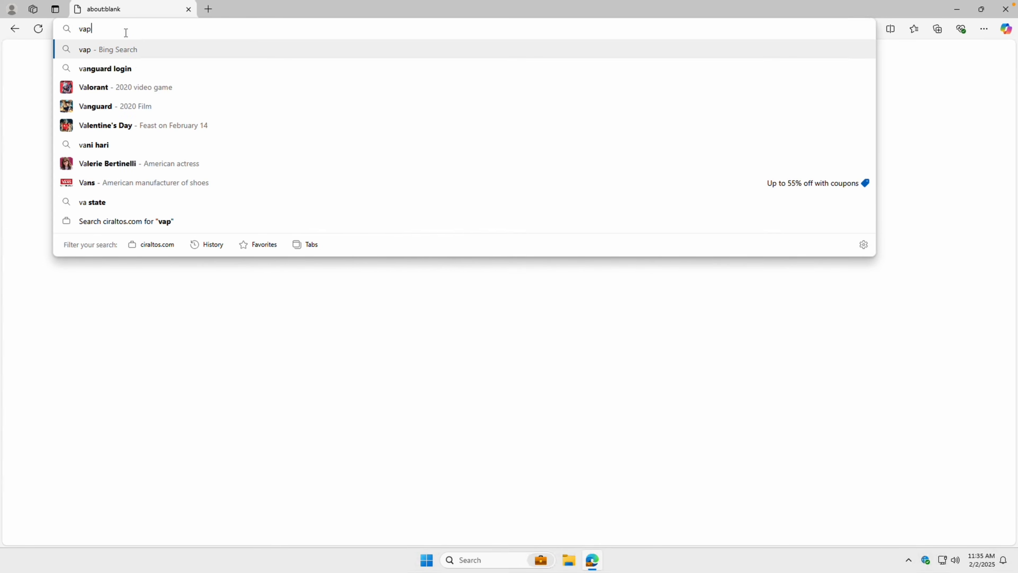
type("e.com")
key("Return")
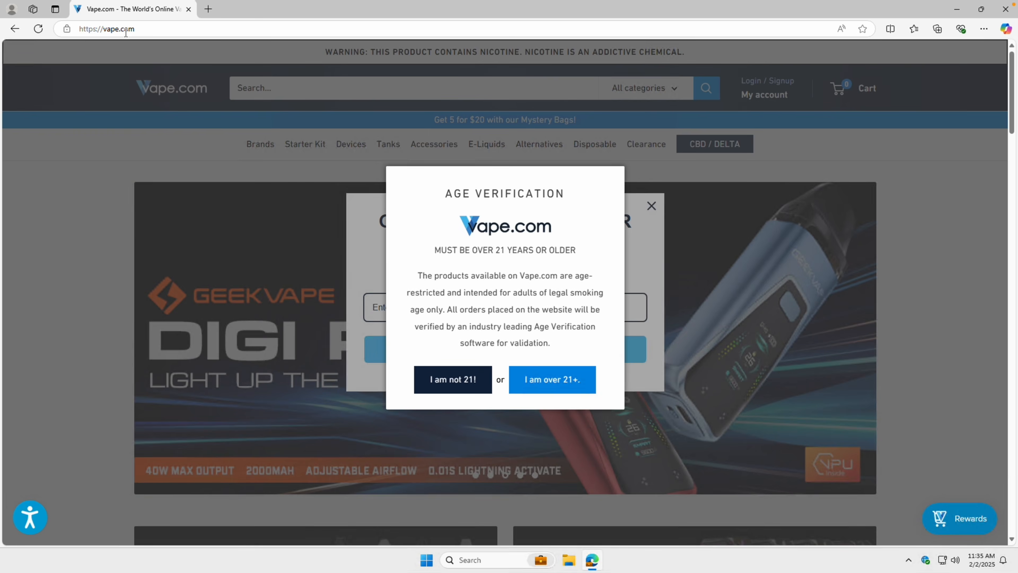
Visit guns.com, which also loads unblocked, then close Edge.
left_click(125, 30)
type("g")
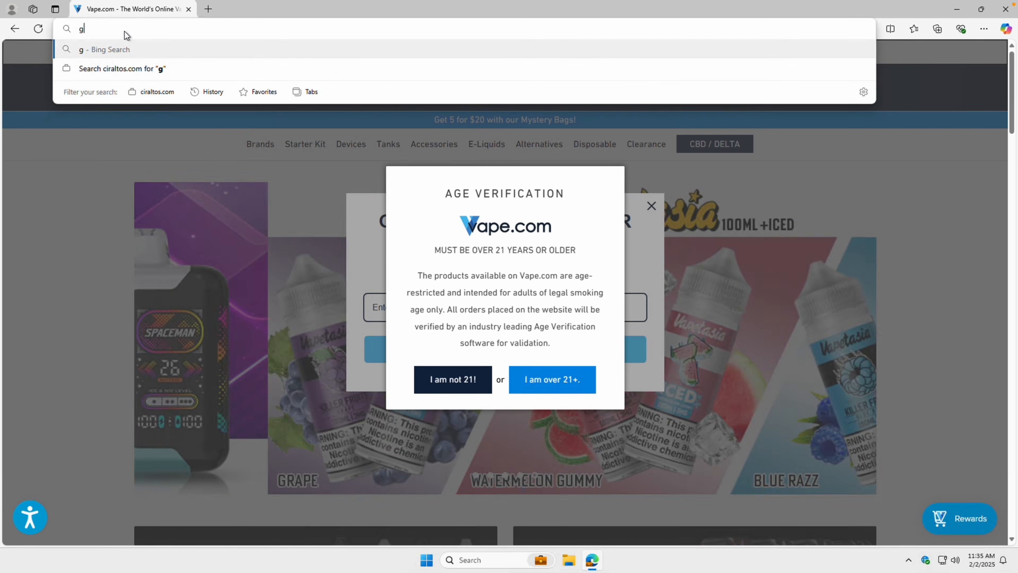
type("uns.com")
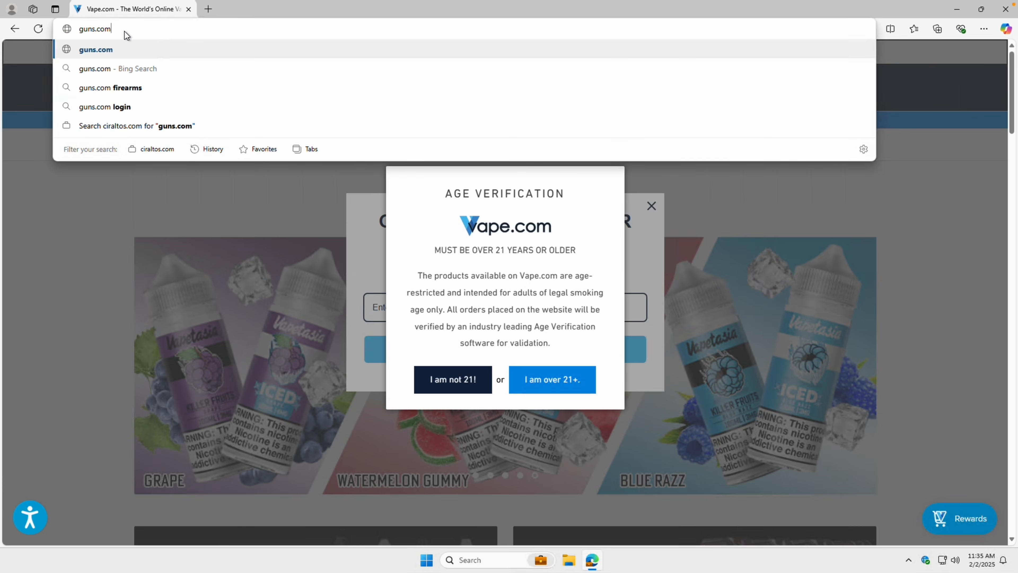
key("Return")
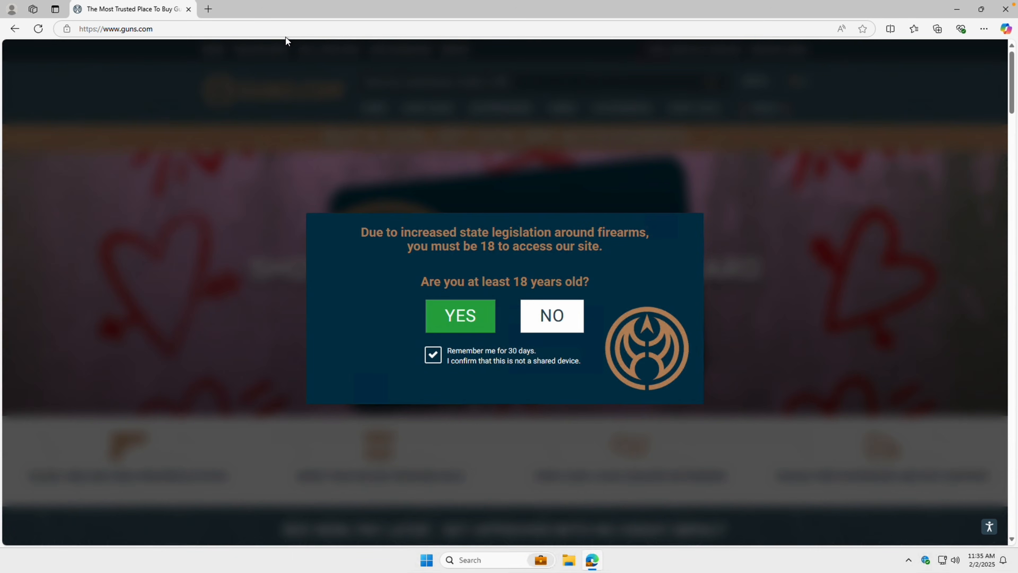
left_click(1005, 9)
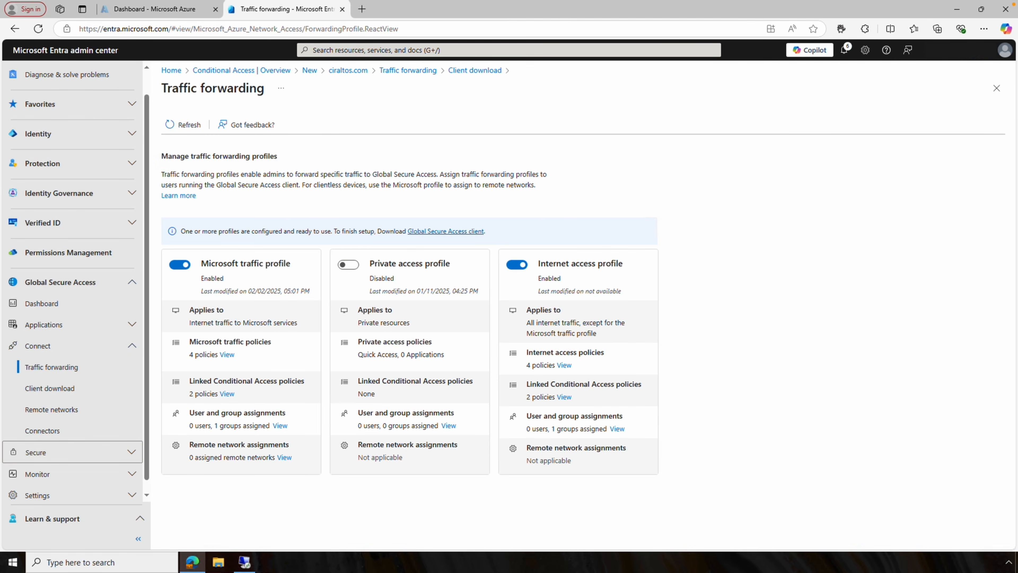
Open the All websites filtering policy, check its single allow rule, and return to the list.
left_click(130, 452)
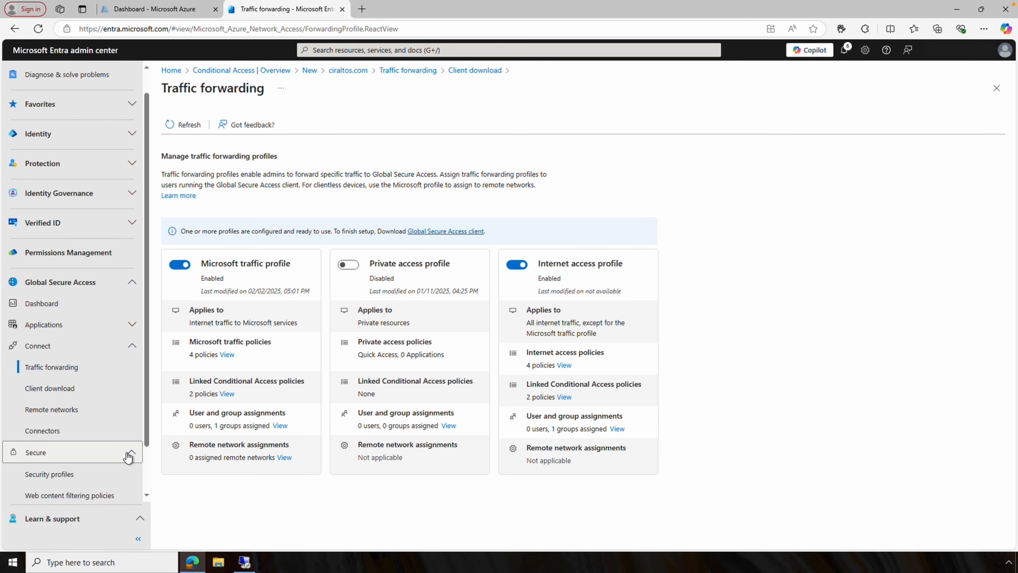
scroll(130, 452, "down", 1)
left_click(104, 473)
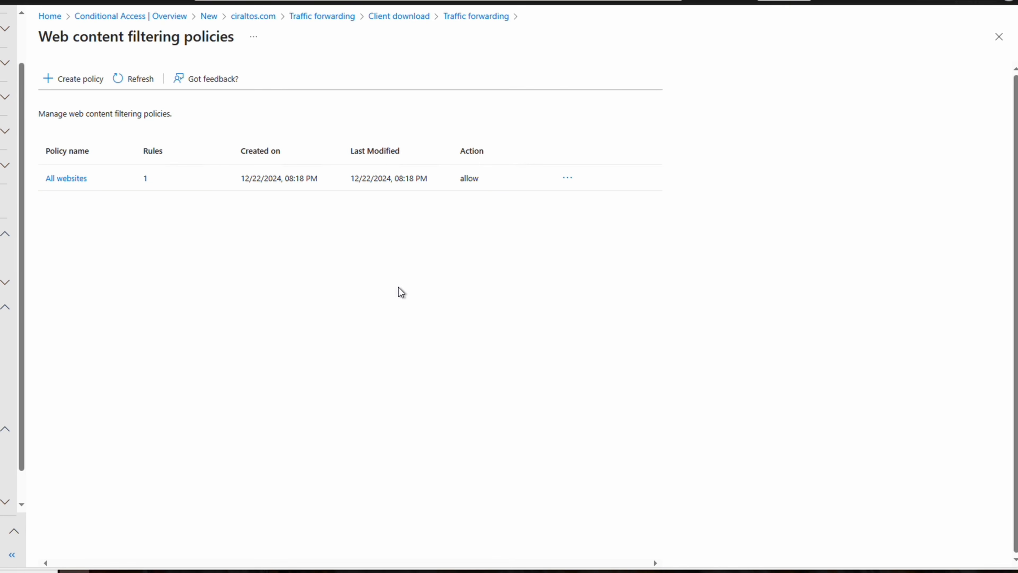
left_click(68, 181)
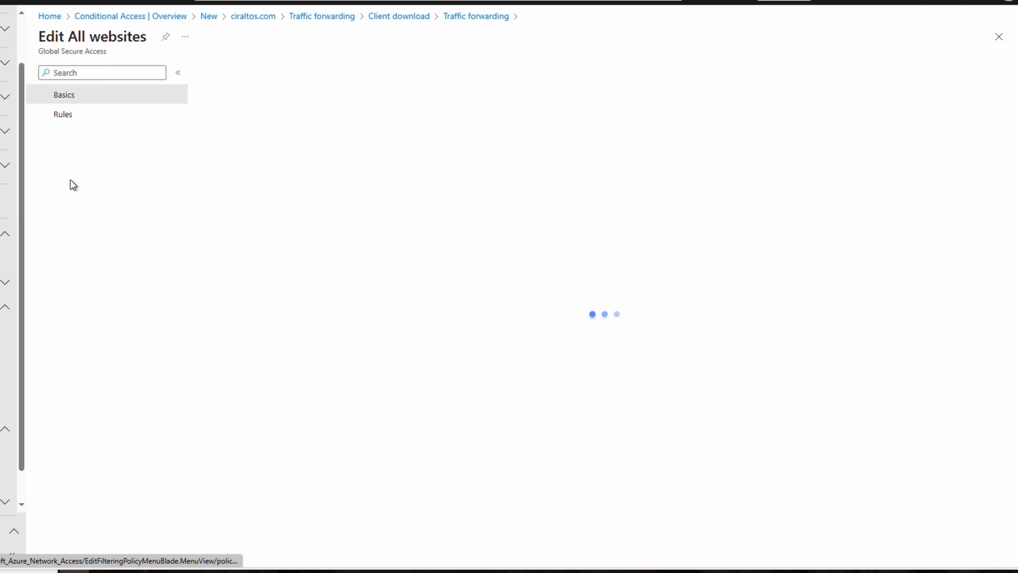
left_click(74, 119)
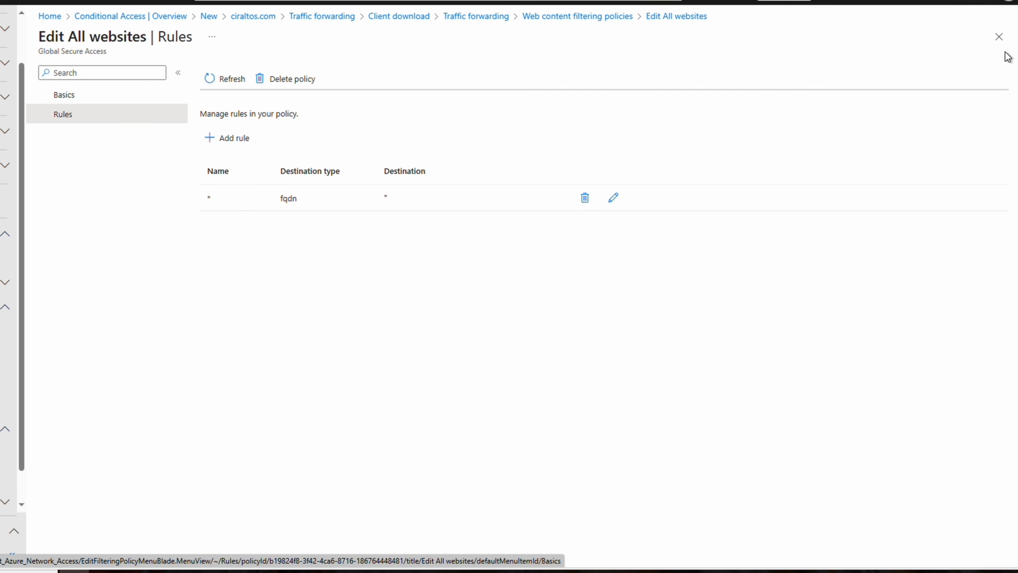
left_click(999, 38)
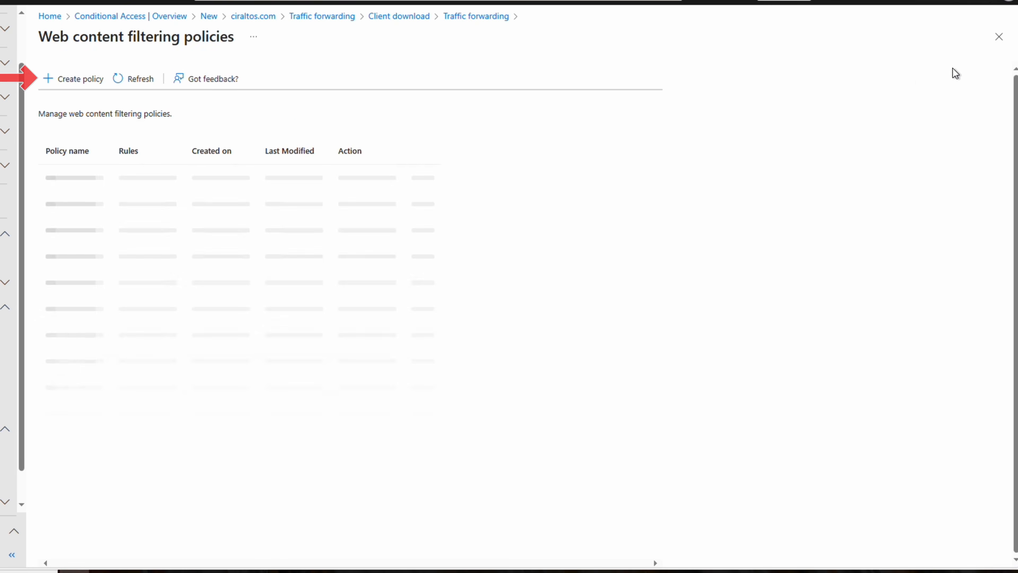
Start a new web content filtering policy named BlockAccess.
left_click(81, 86)
left_click(267, 132)
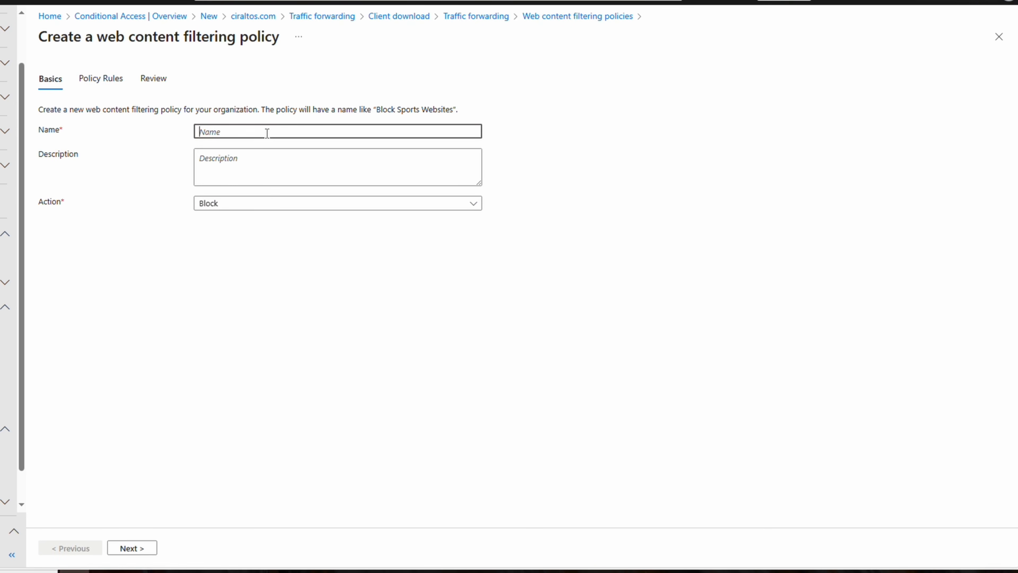
type("BlockAccess")
left_click(122, 547)
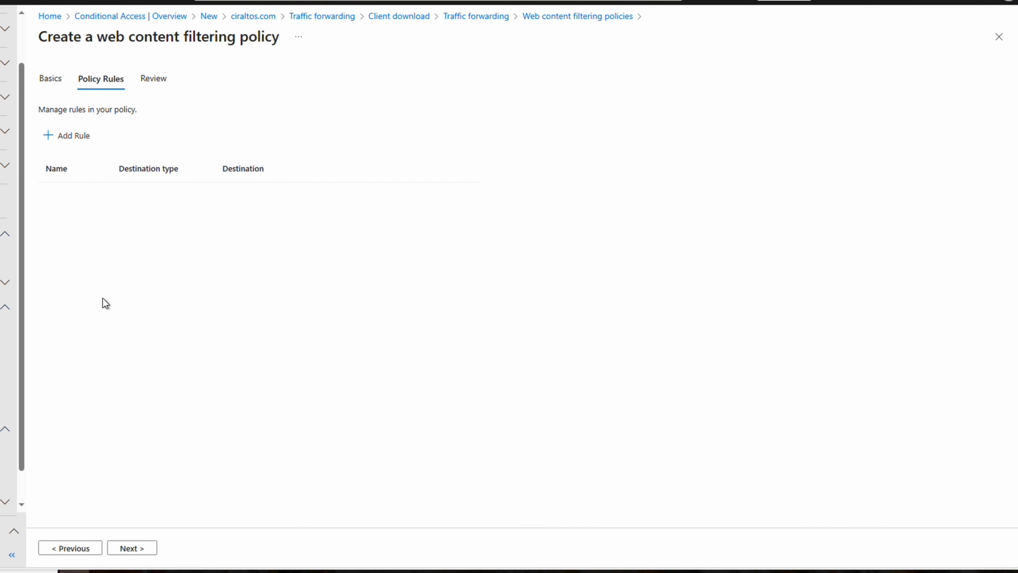
Add a rule named BlockCategories with the webCategory destination type.
left_click(72, 136)
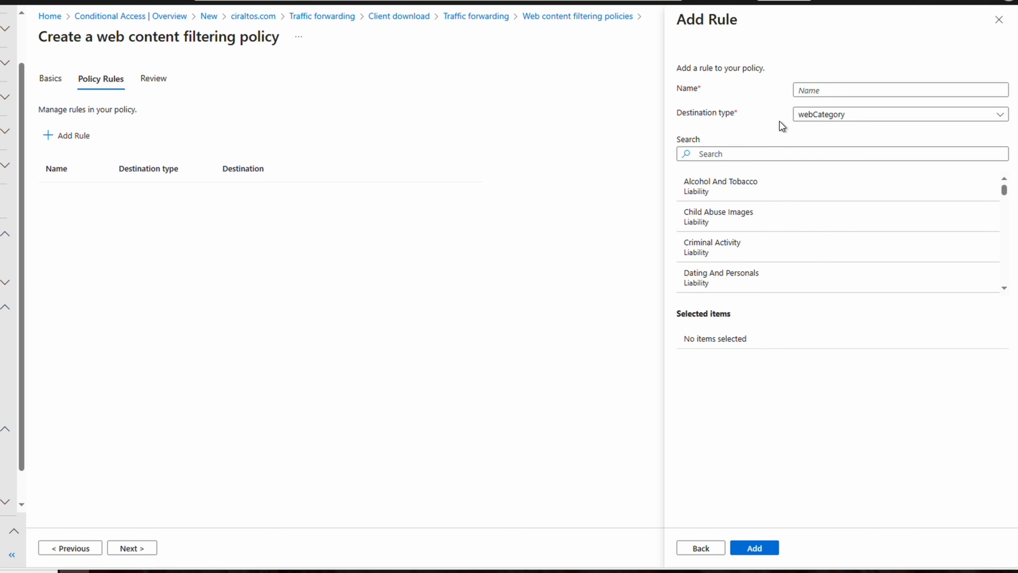
left_click(844, 93)
type("Bloc")
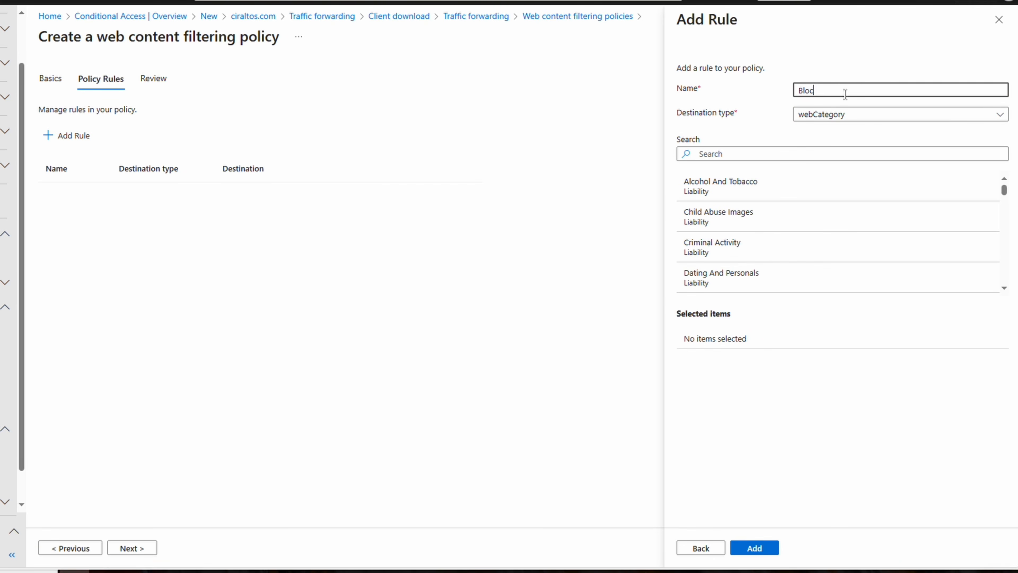
type("kCategories")
left_click(982, 116)
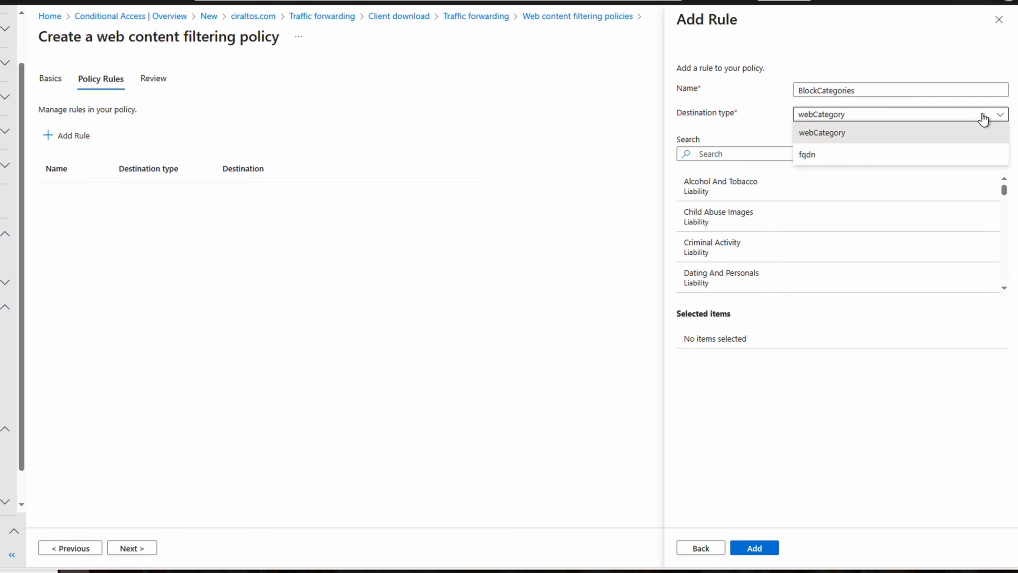
left_click(983, 119)
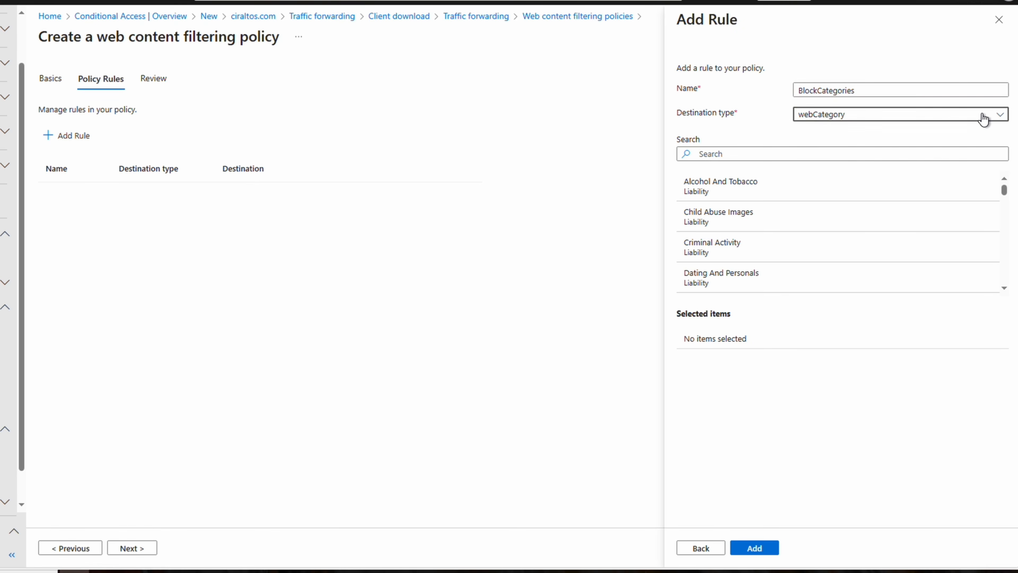
Block the Alcohol And Tobacco and Weapons categories in the rule and create the policy.
left_click(854, 195)
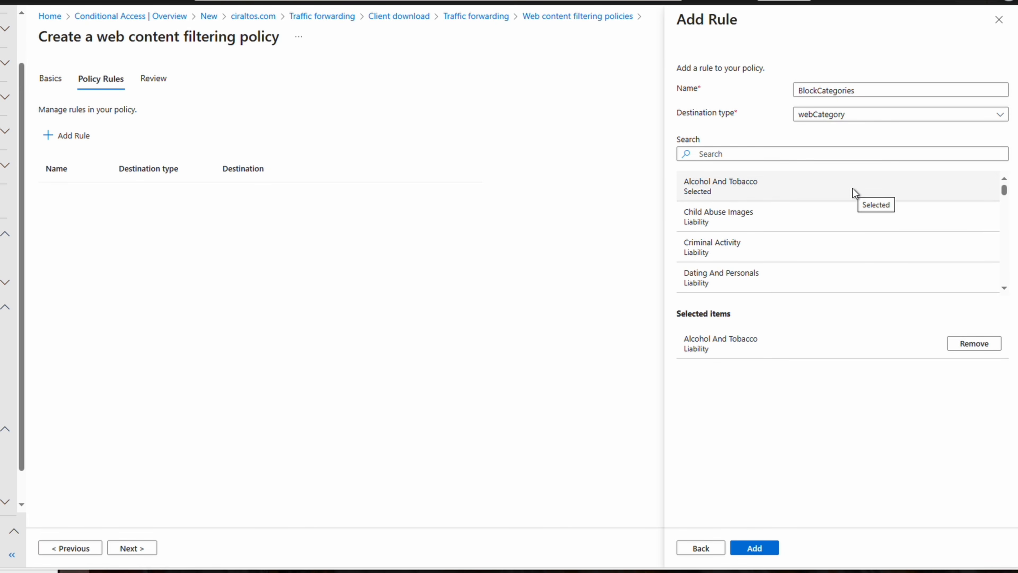
left_click(844, 154)
type("we")
left_click(817, 187)
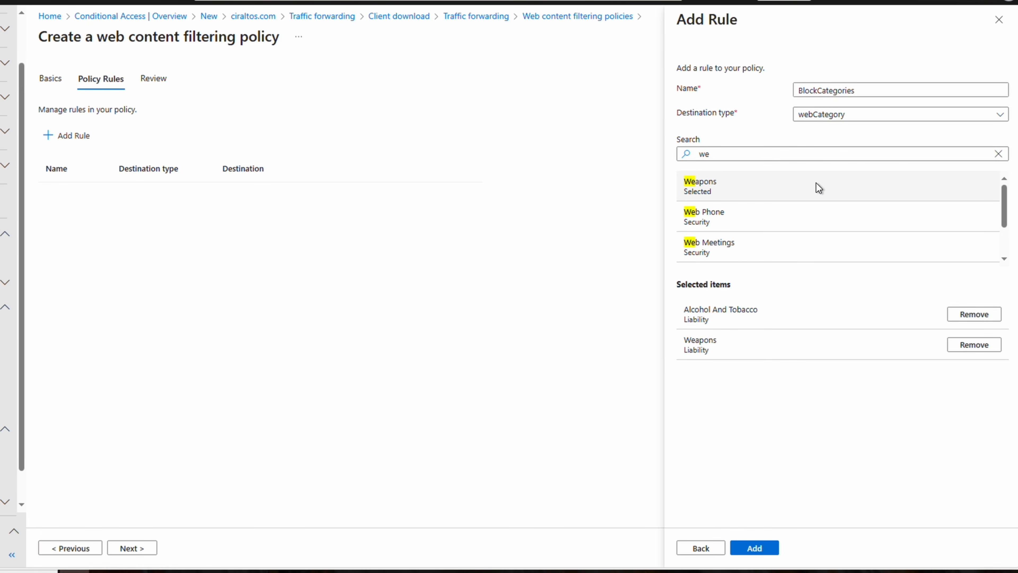
left_click(998, 154)
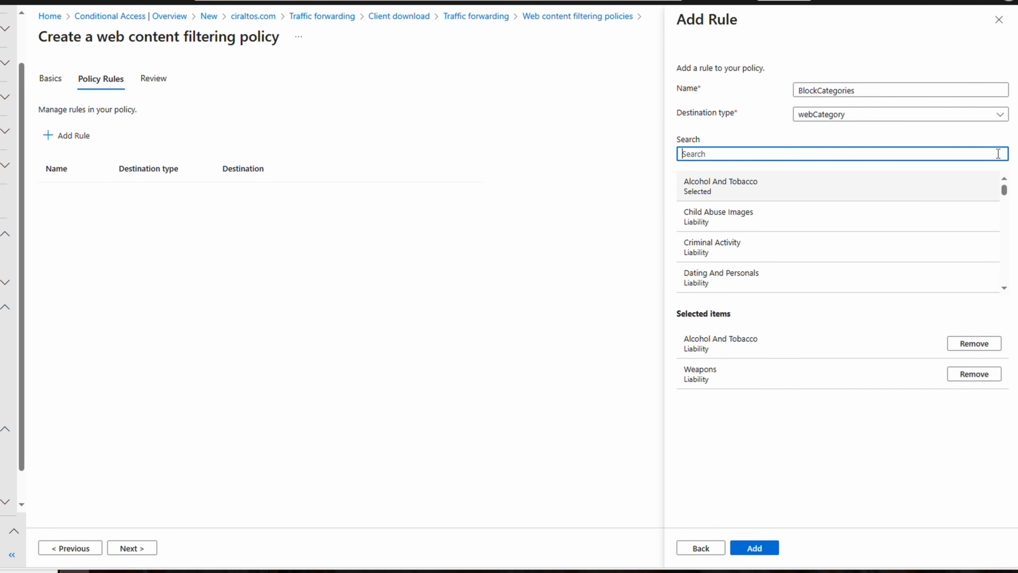
left_click_drag(1006, 193, 1013, 274)
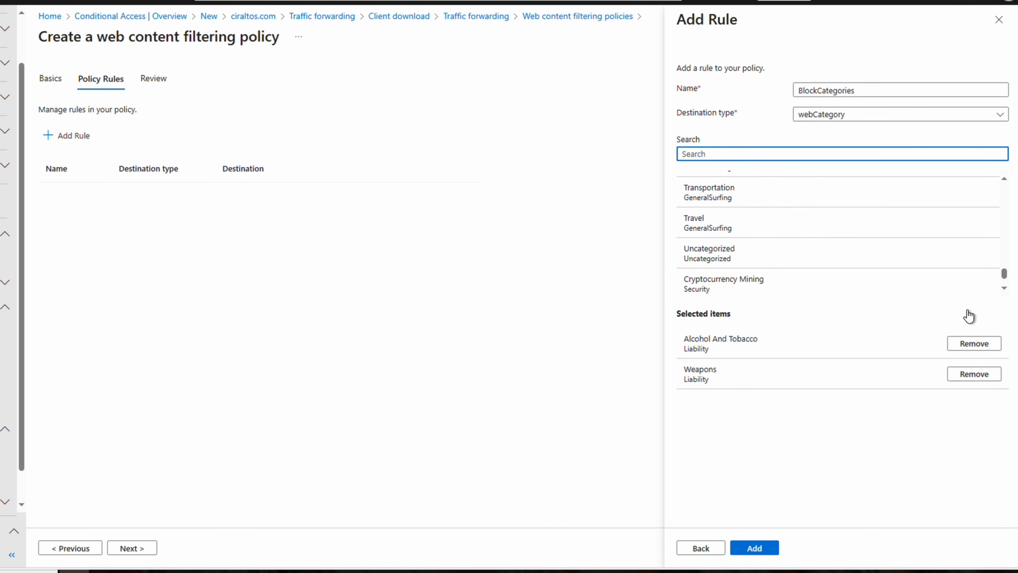
left_click(755, 549)
left_click(126, 548)
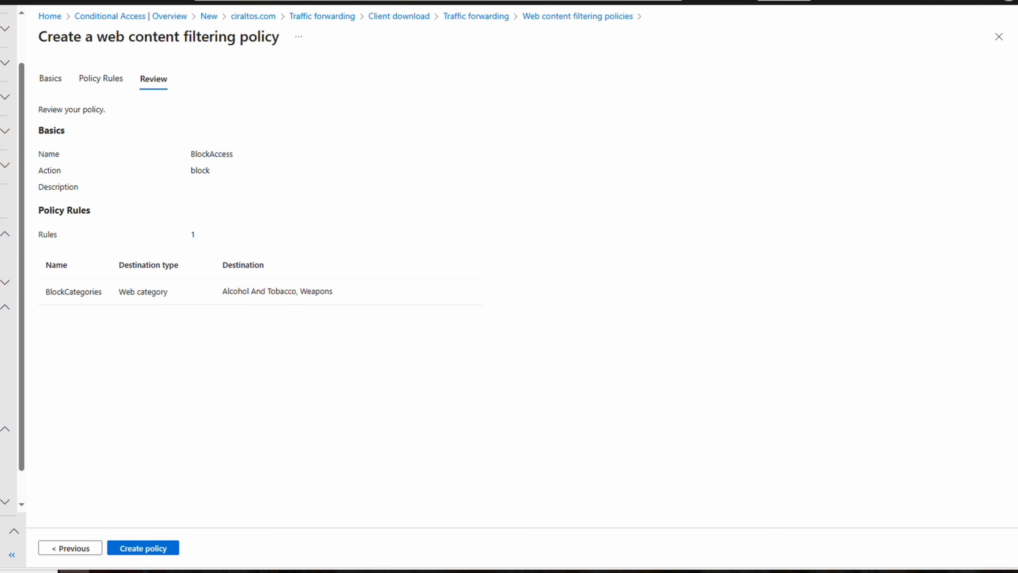
left_click(160, 548)
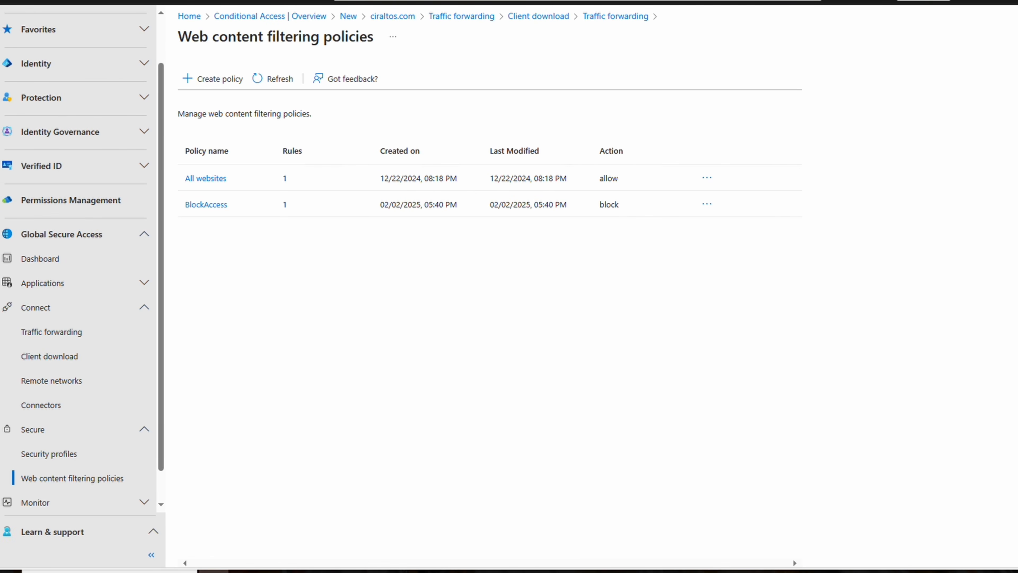
Start a new security profile named WebProfile.
left_click(93, 457)
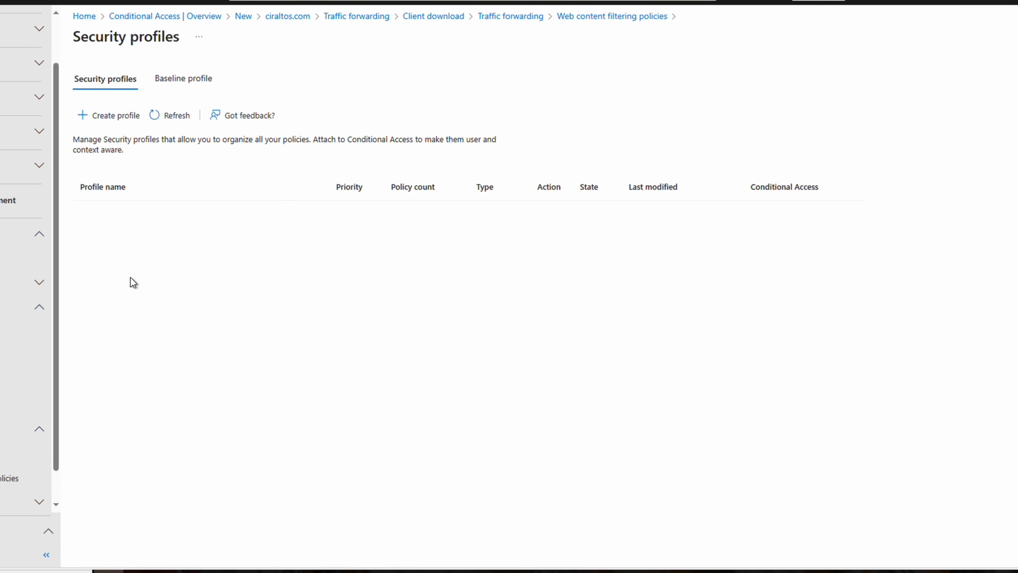
left_click(83, 118)
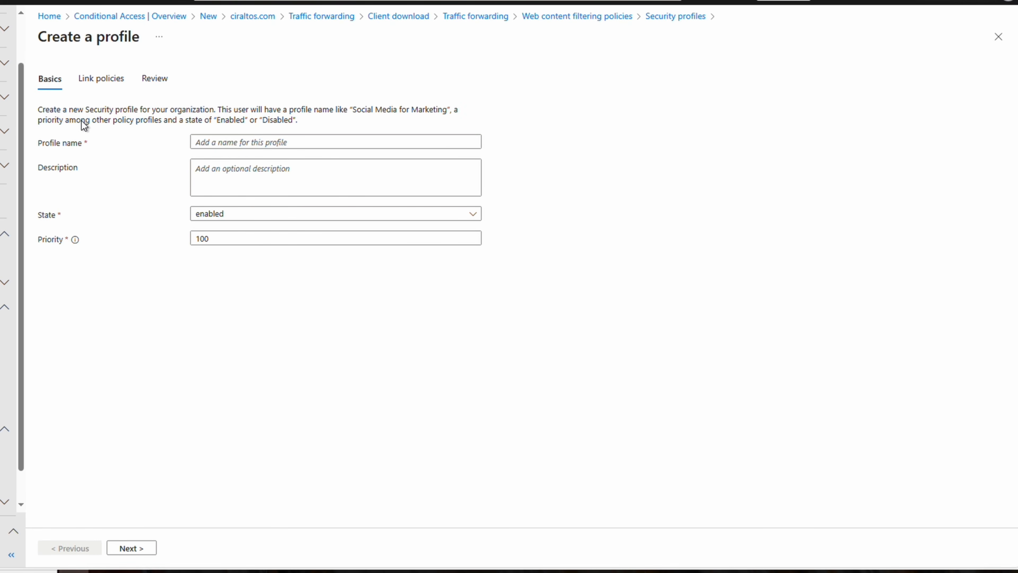
left_click(220, 141)
type("WebProfile")
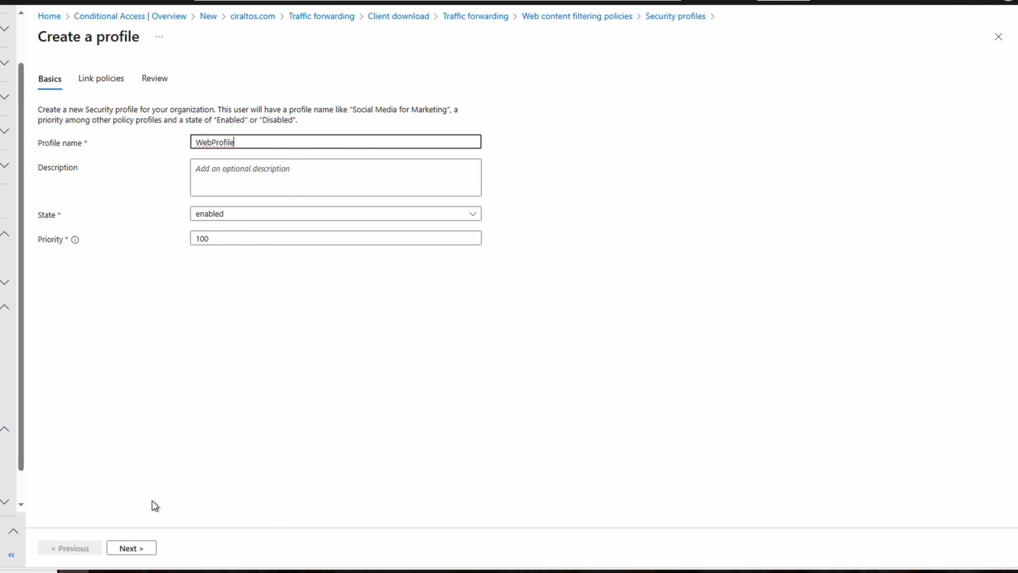
left_click(138, 547)
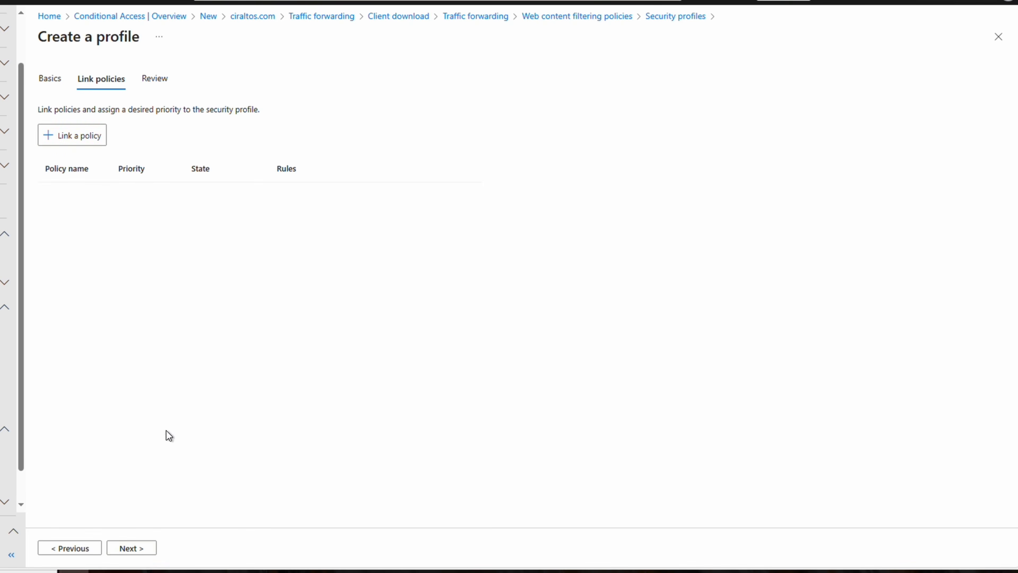
Link the existing BlockAccess policy to WebProfile and create the profile.
left_click(72, 135)
left_click(104, 183)
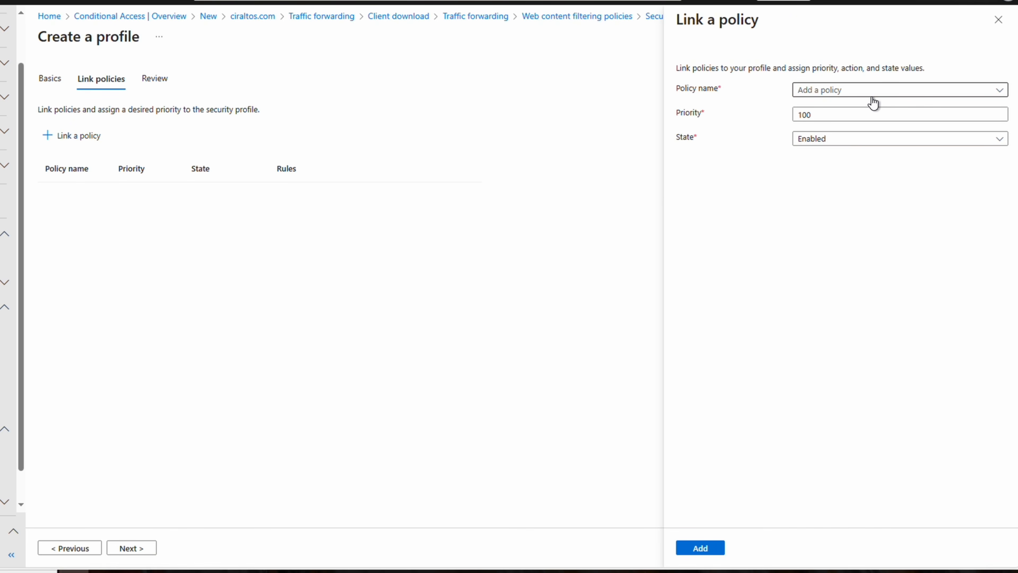
left_click(876, 96)
left_click(864, 130)
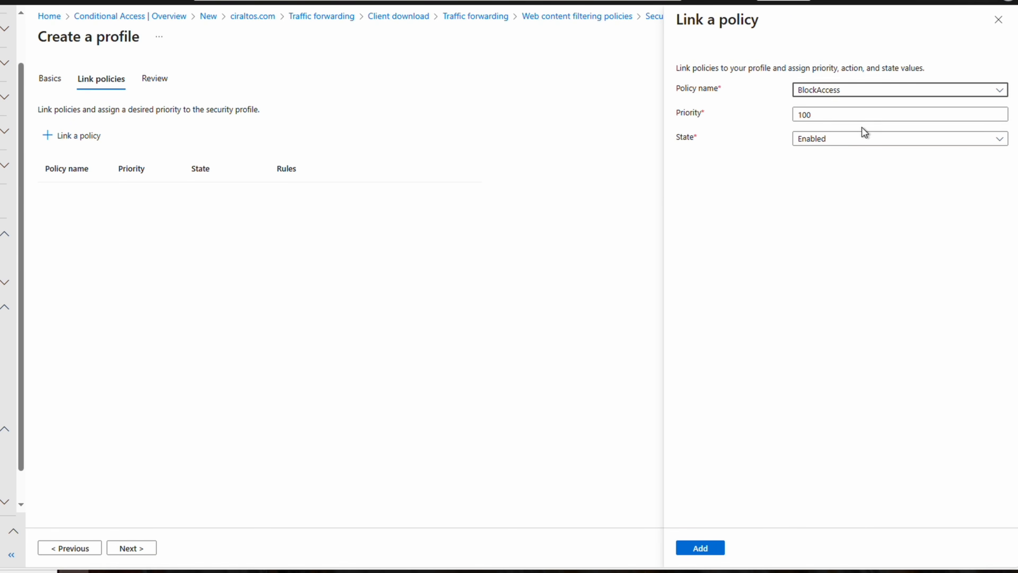
left_click(712, 549)
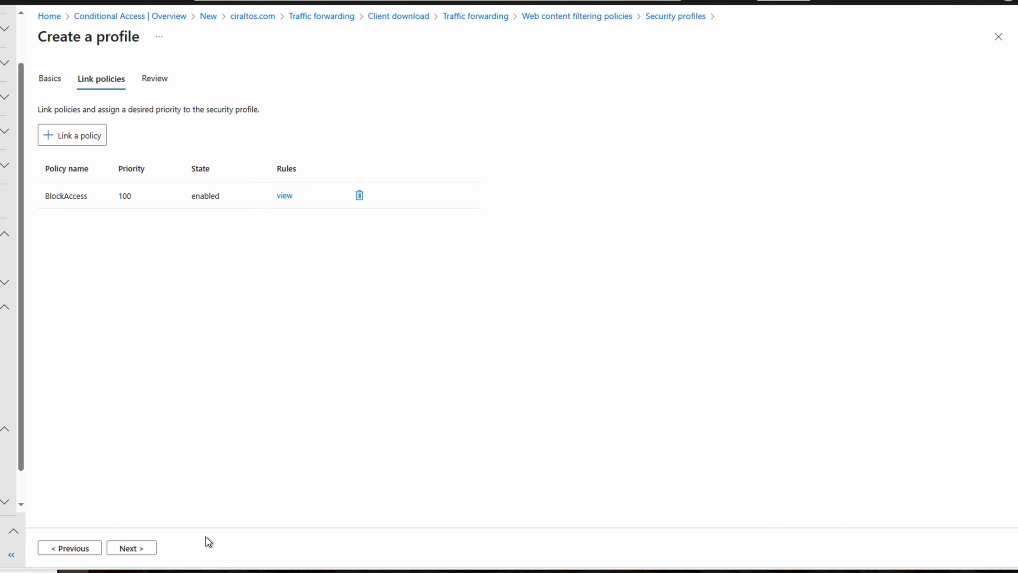
left_click(129, 547)
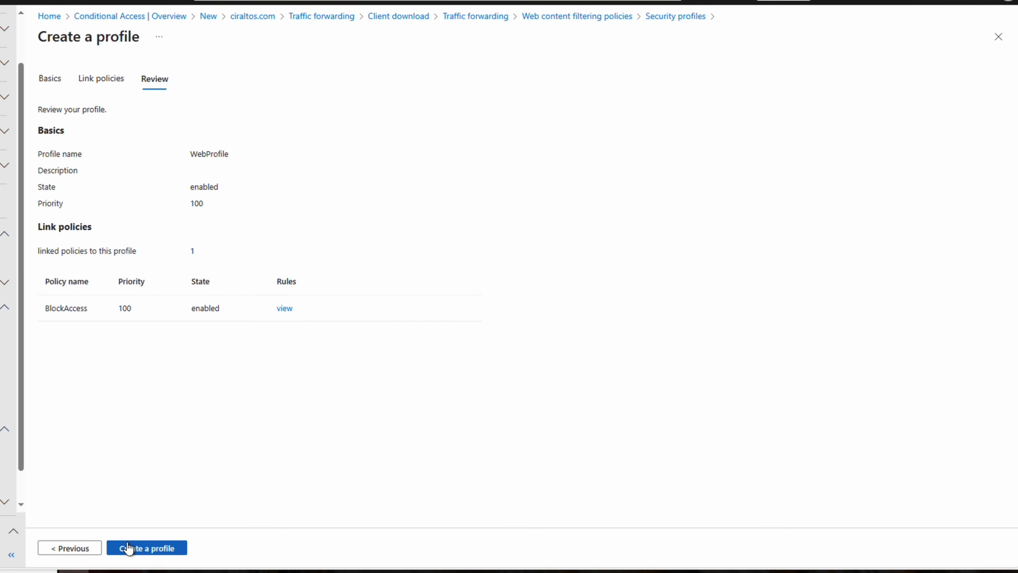
left_click(171, 549)
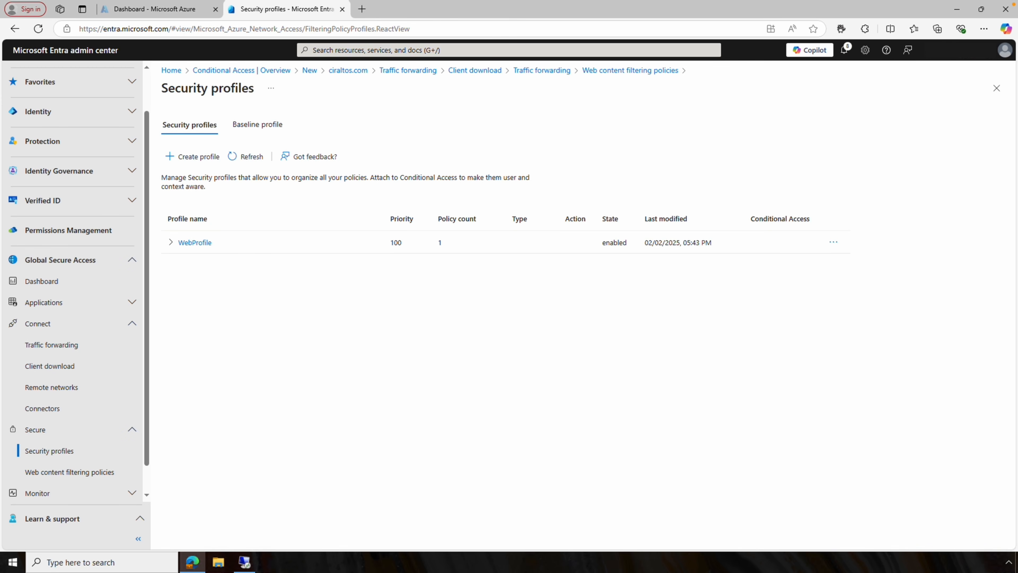
left_click(99, 118)
left_click(73, 282)
Start a new Conditional Access policy named WebAccess.
left_click(77, 326)
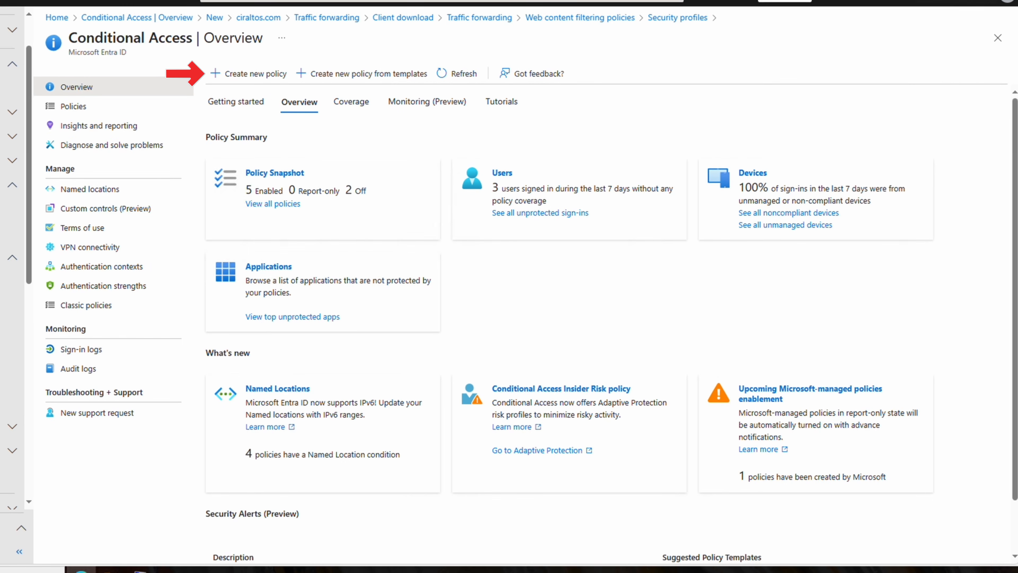
left_click(244, 78)
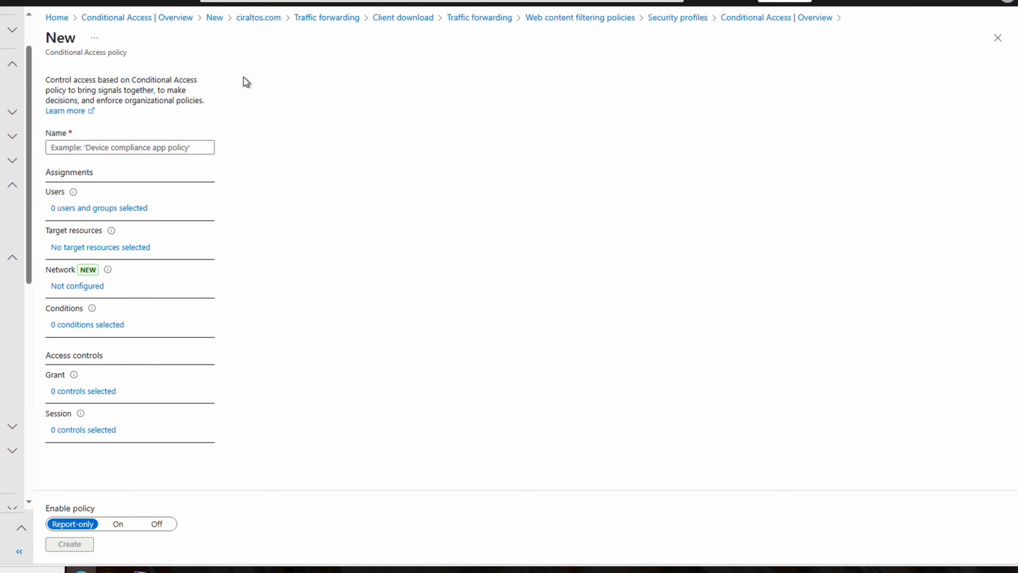
left_click(162, 146)
type("WebAccess")
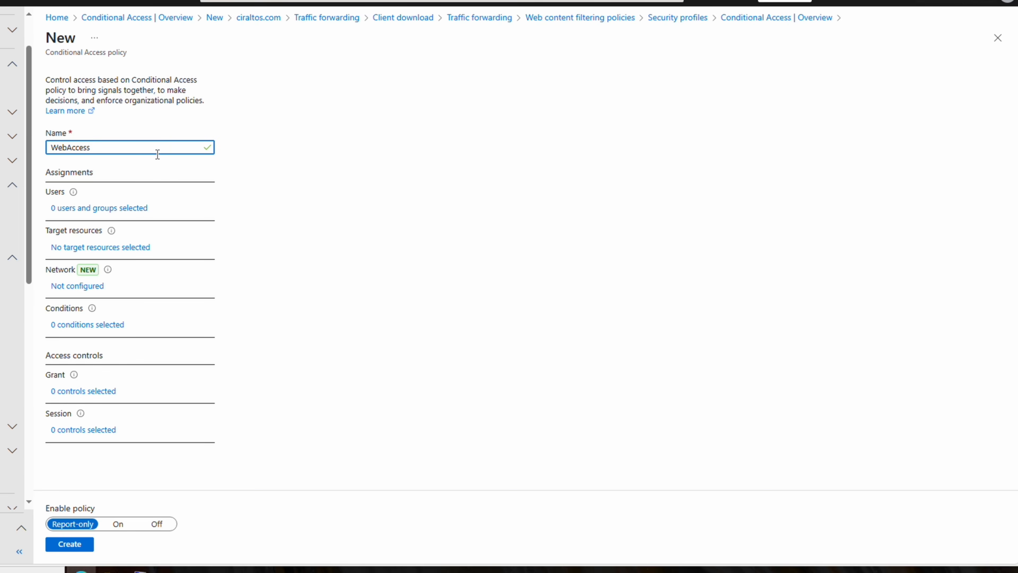
Include TestGroup and target all internet resources with Global Secure Access.
left_click(128, 212)
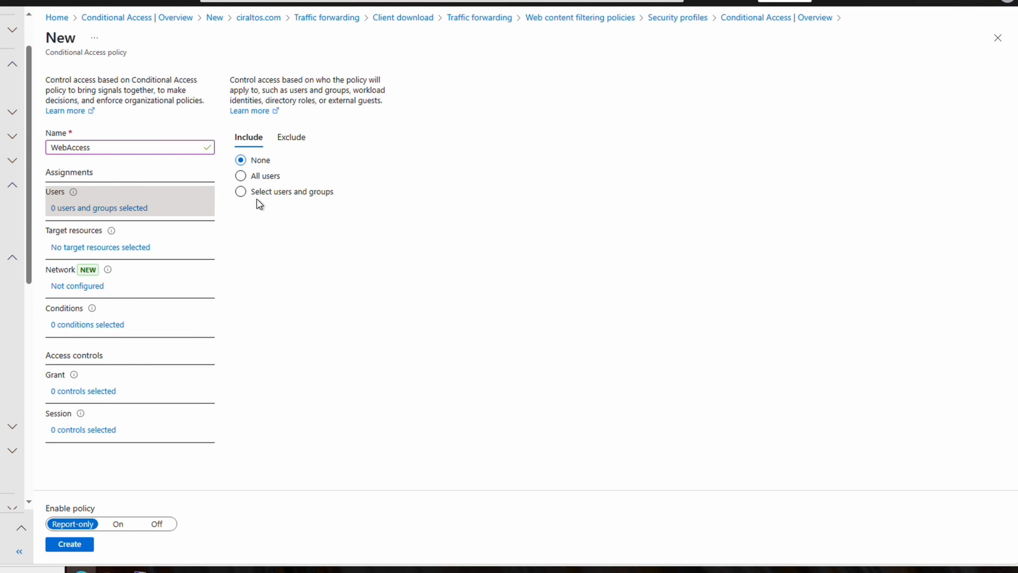
left_click(241, 193)
left_click(253, 253)
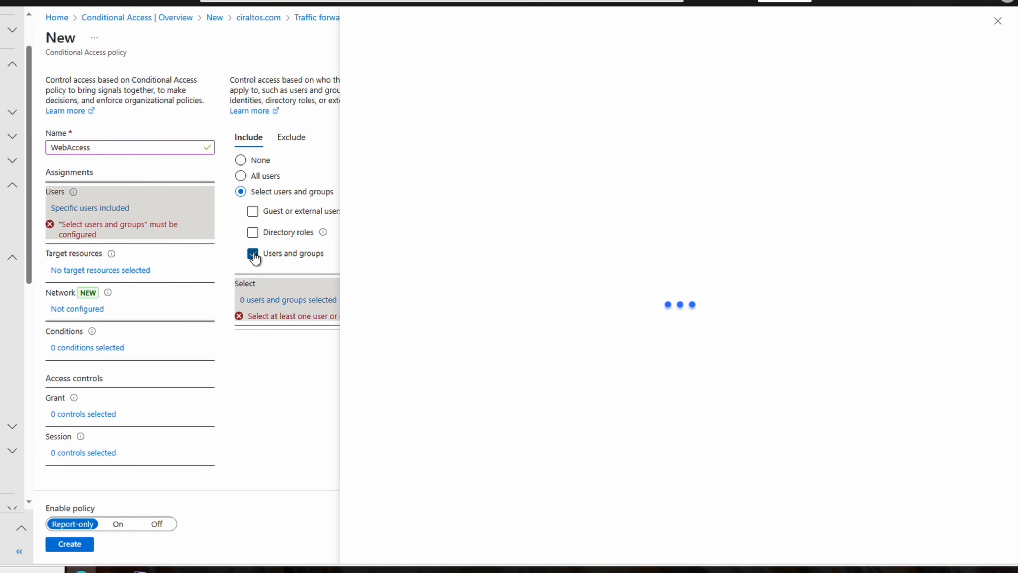
left_click(443, 114)
type("testgroup")
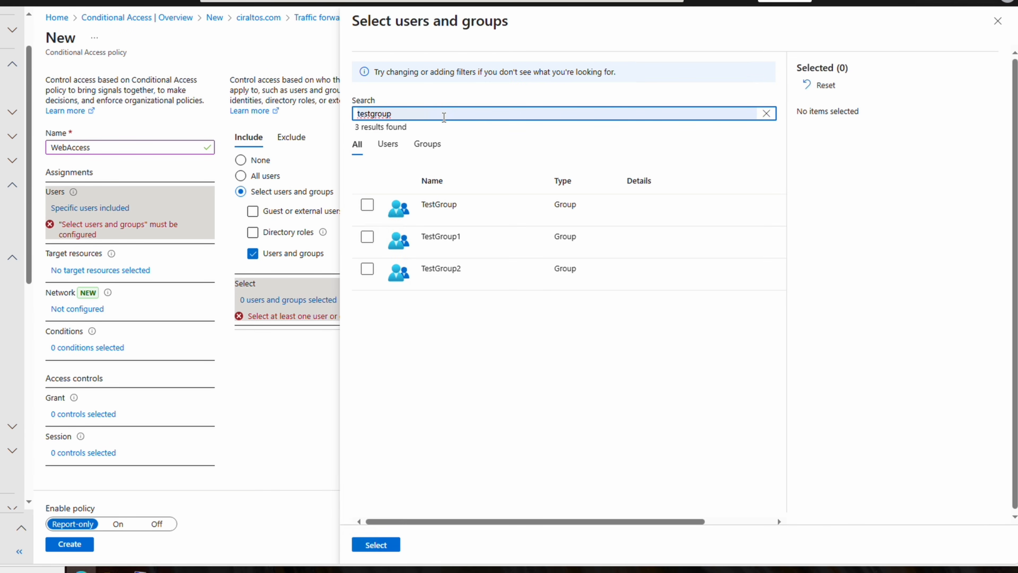
left_click(368, 206)
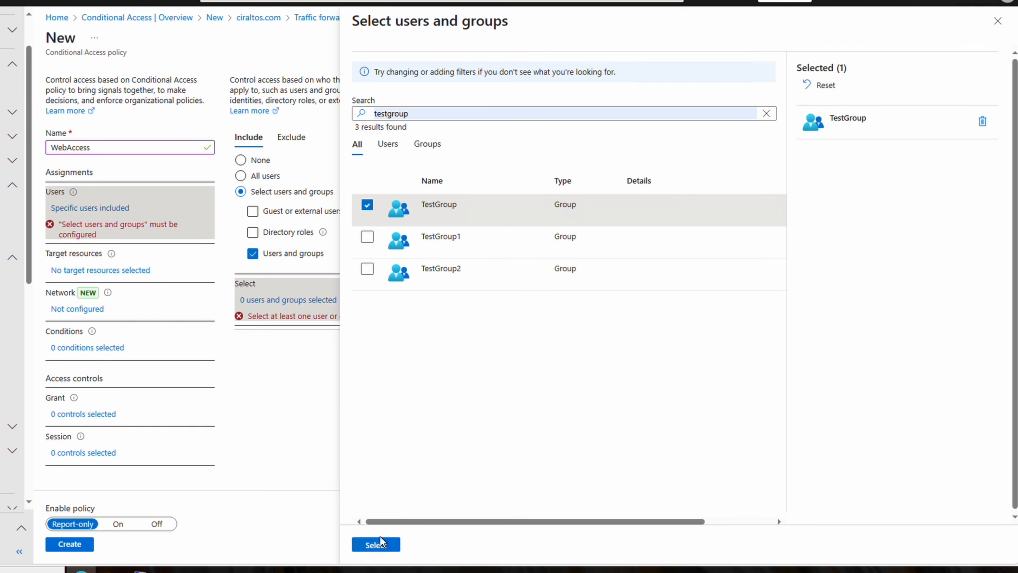
left_click(379, 546)
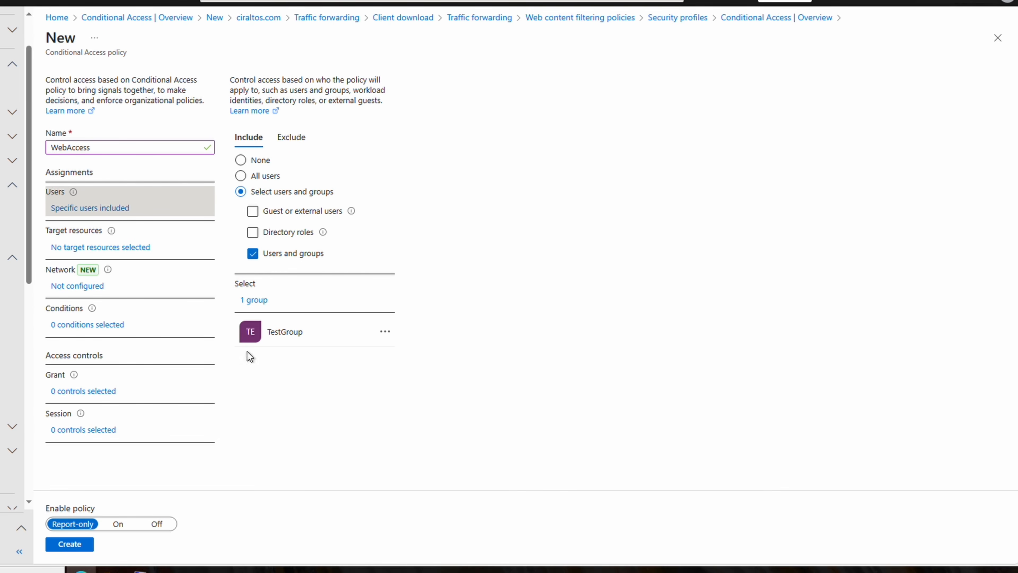
left_click(135, 249)
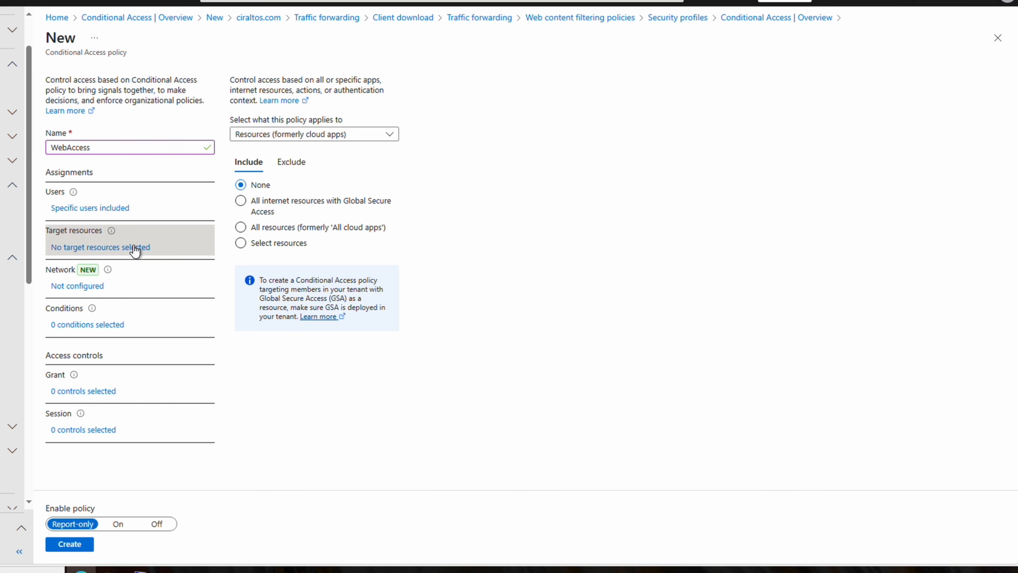
left_click(241, 202)
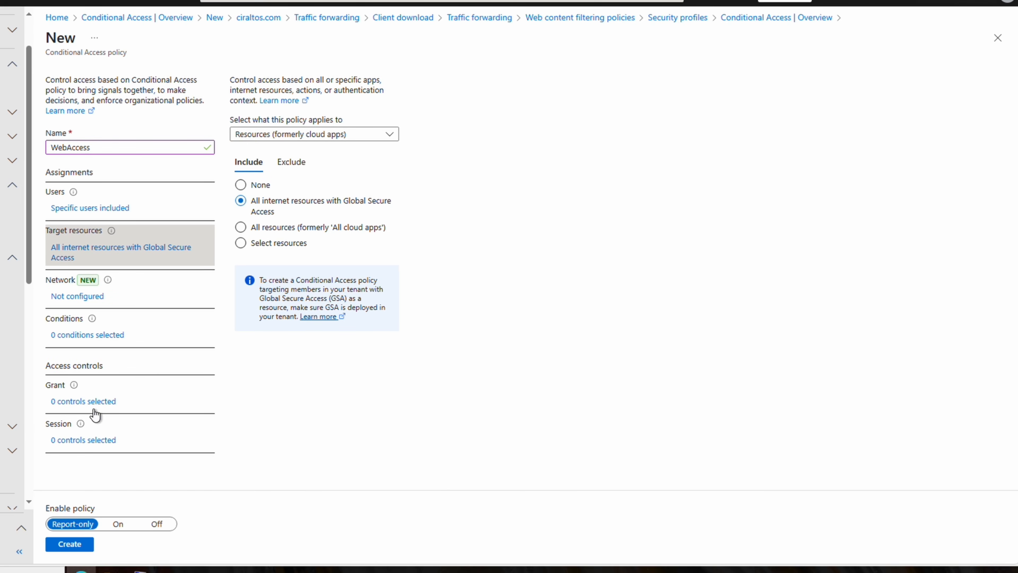
Apply the WebProfile security profile as a session control, switch the policy On, and create it.
left_click(80, 441)
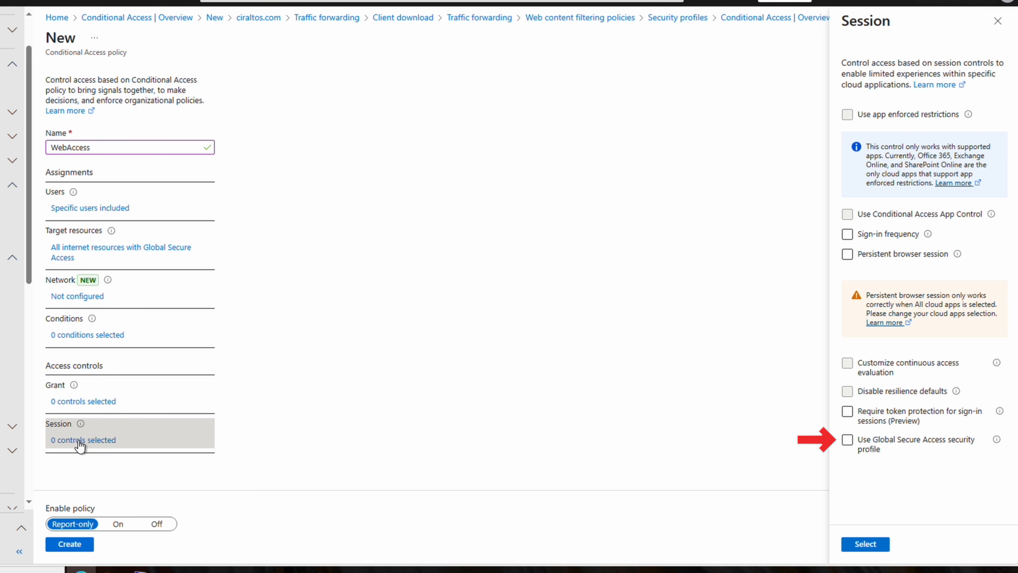
left_click(847, 440)
left_click(882, 470)
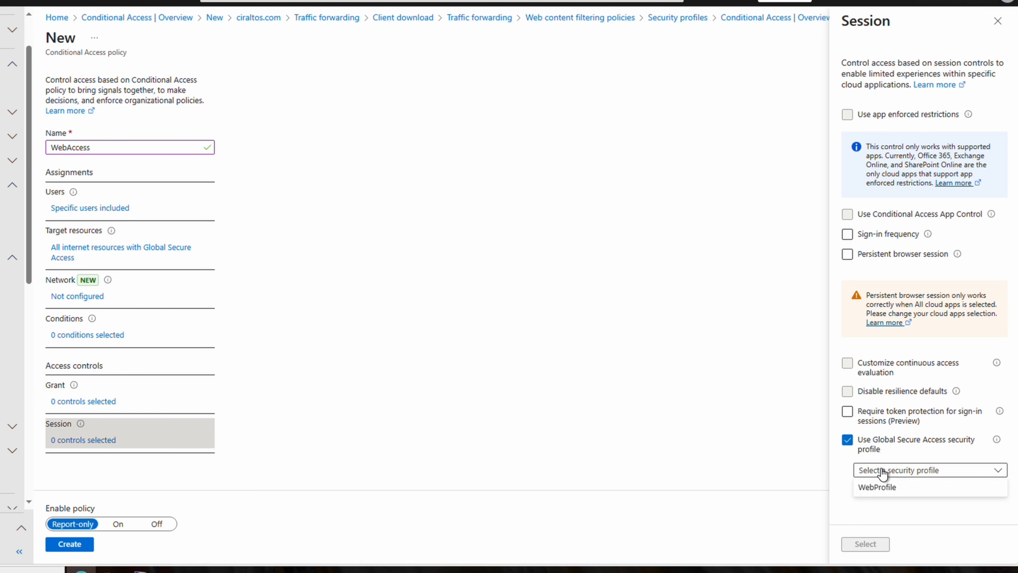
left_click(898, 489)
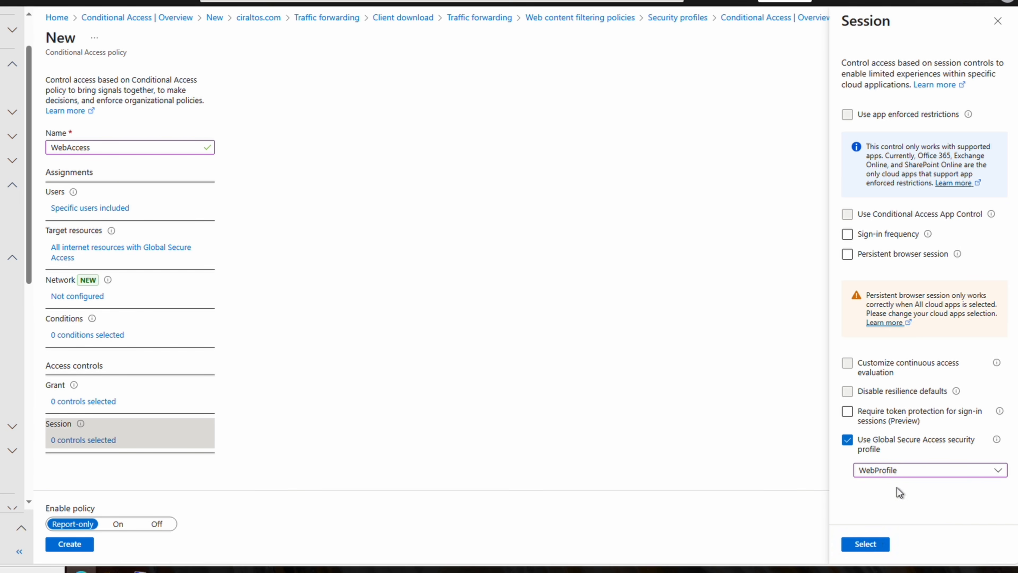
left_click(864, 543)
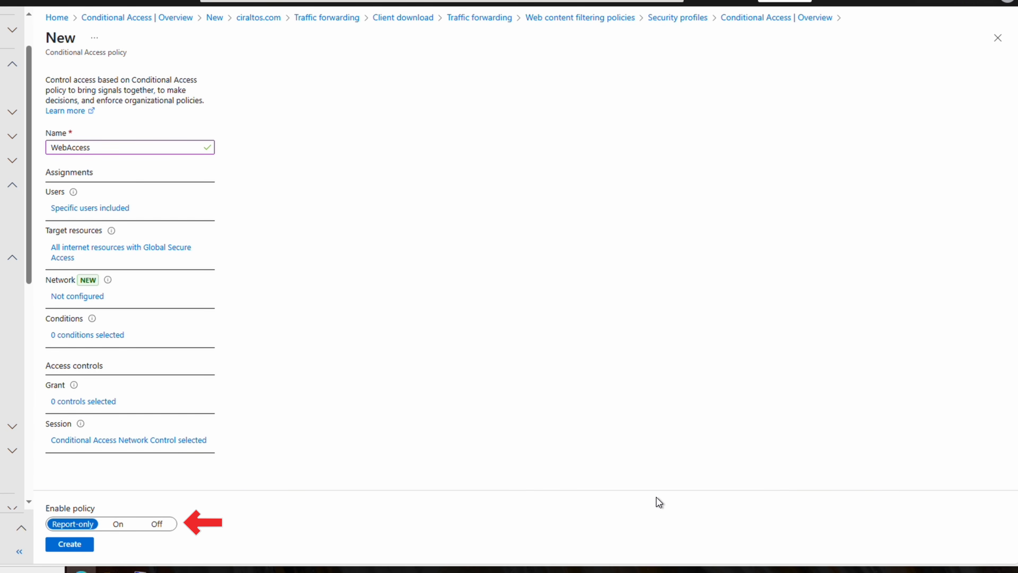
left_click(120, 524)
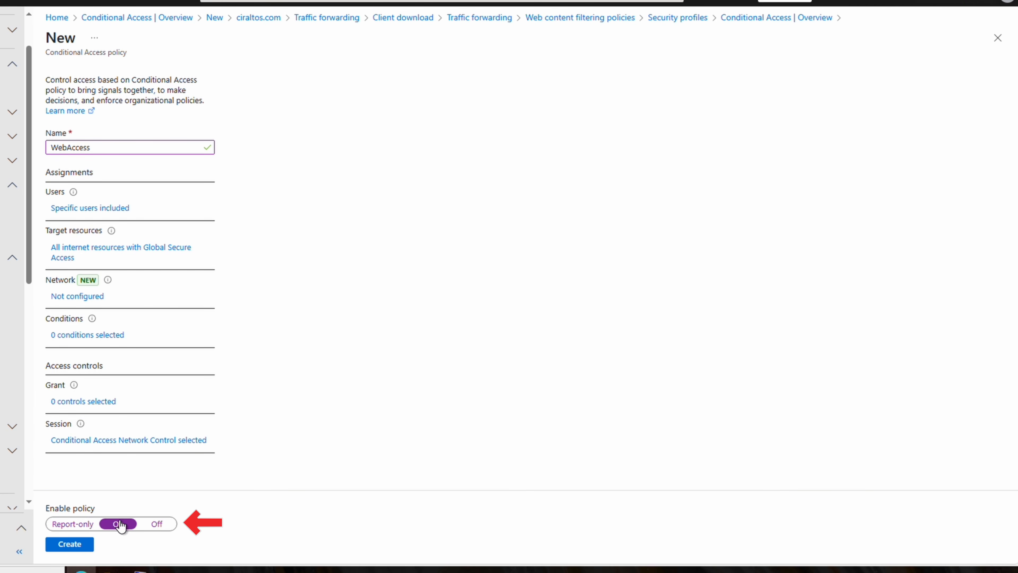
left_click(80, 546)
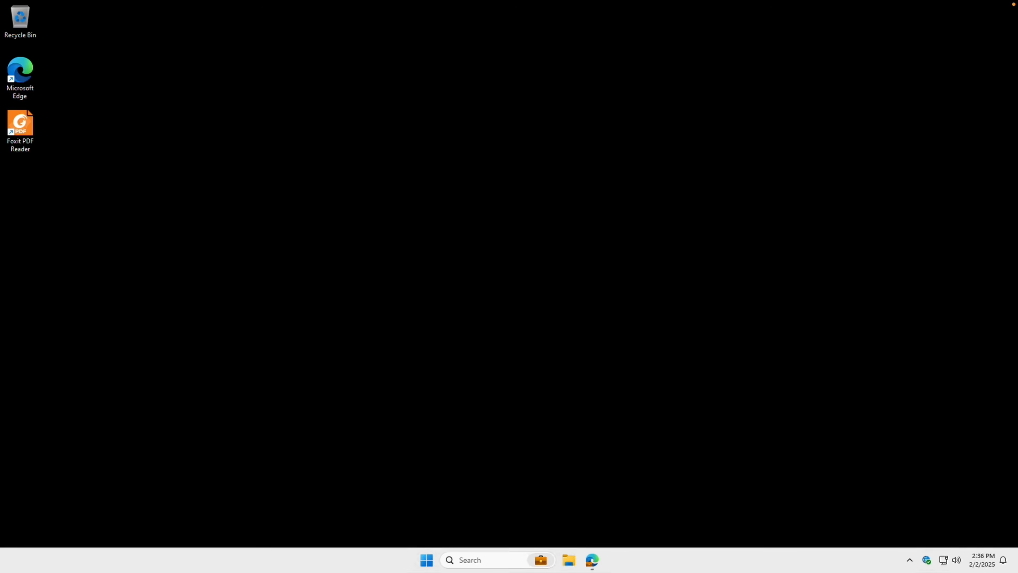
Open the client's Advanced diagnostics from the tray icon, entering admin credentials.
right_click(926, 559)
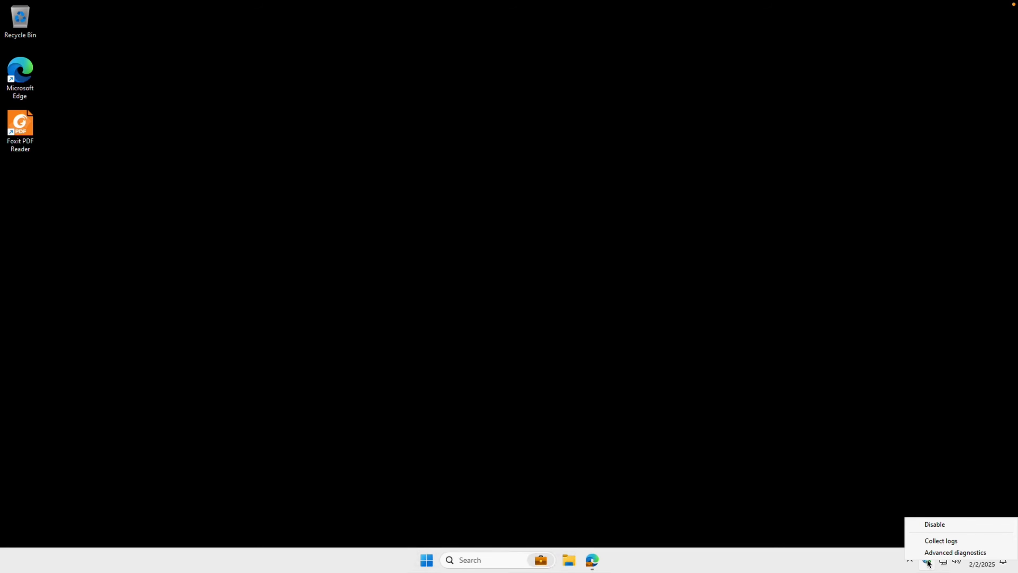
left_click(929, 553)
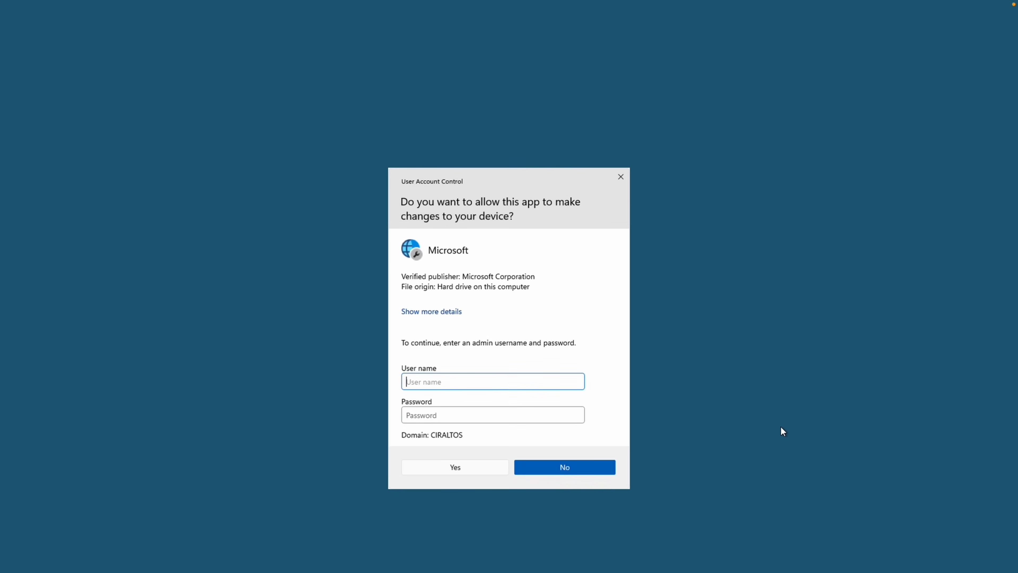
type("administrator")
key("Tab")
type("•••••••••")
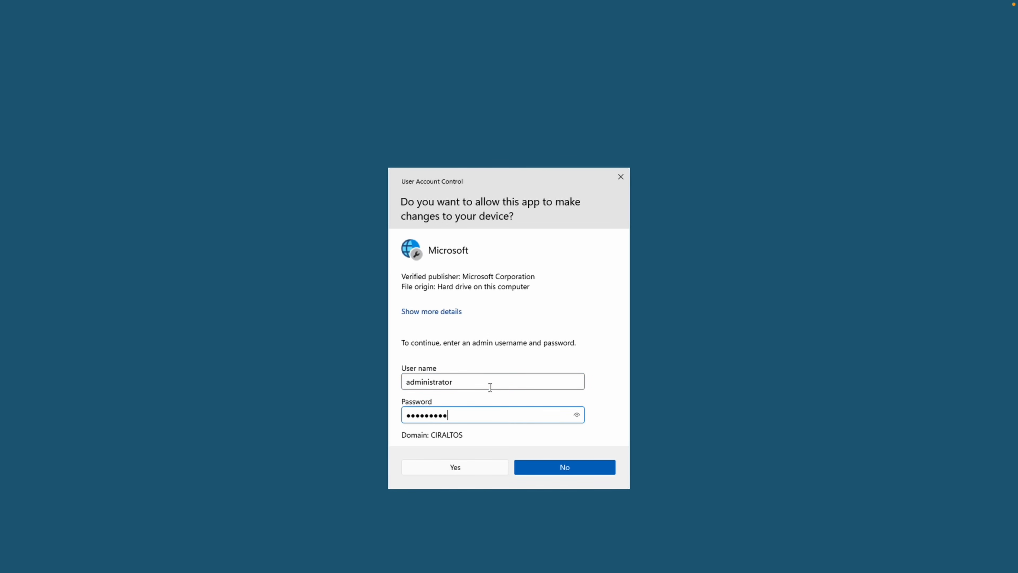
key("Return")
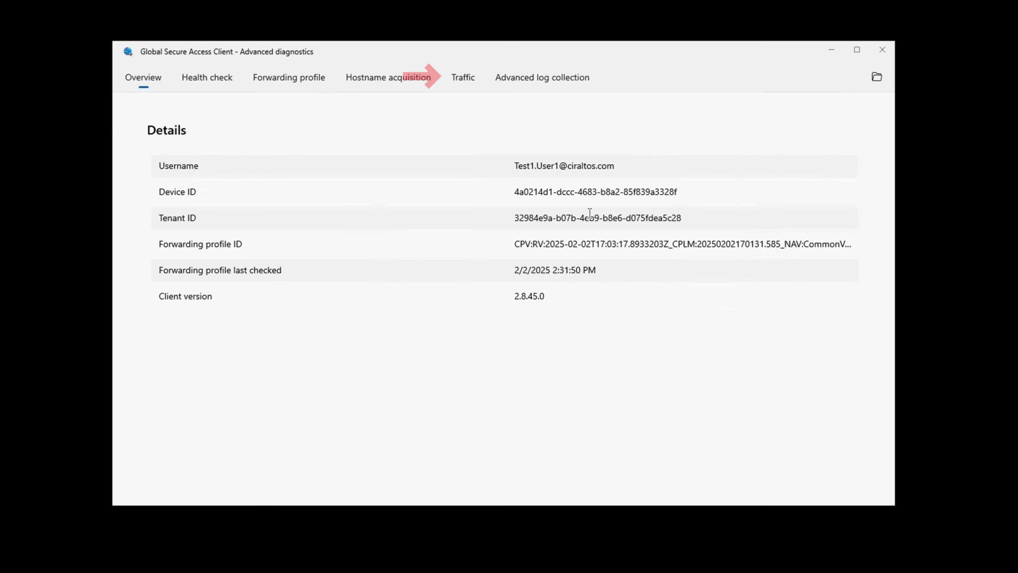
Start collecting network traffic on the Traffic tab.
left_click(469, 73)
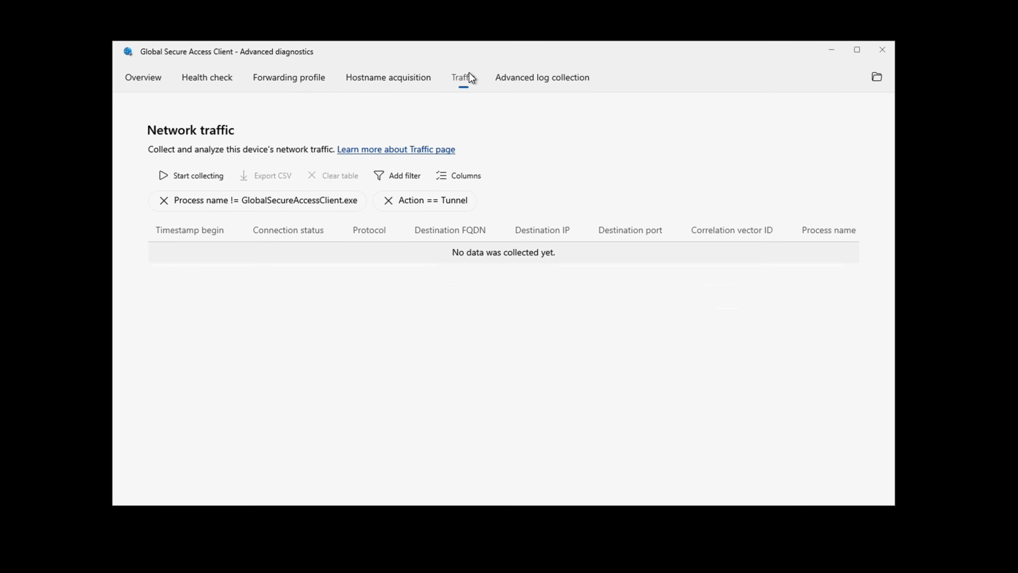
left_click(199, 175)
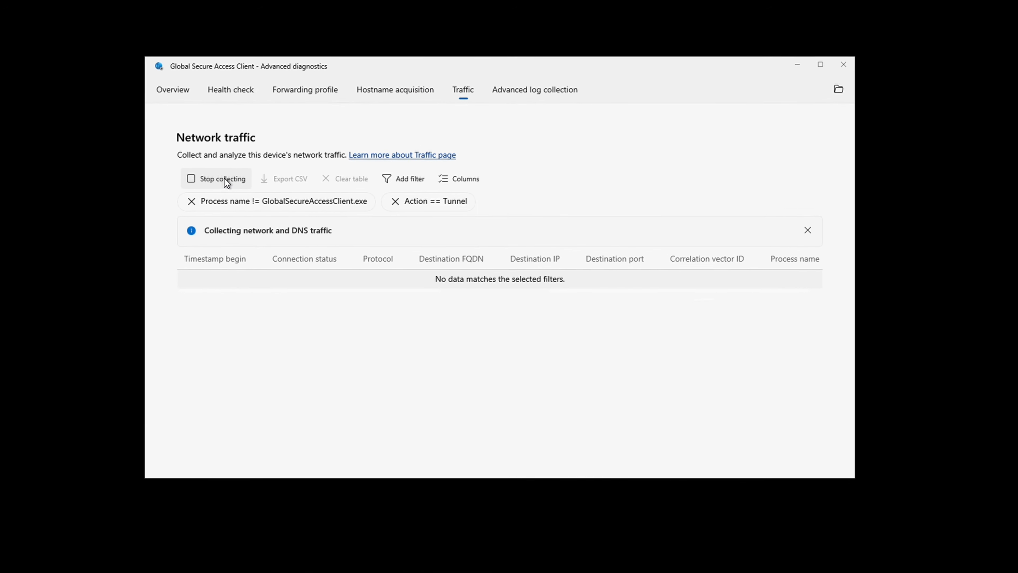
left_click(578, 562)
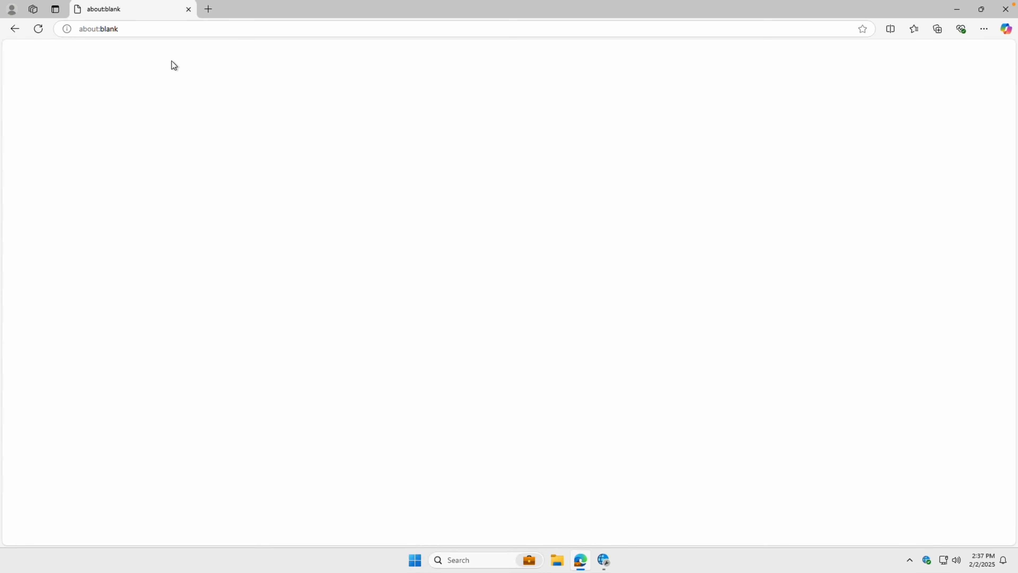
left_click(175, 32)
type("www.vape")
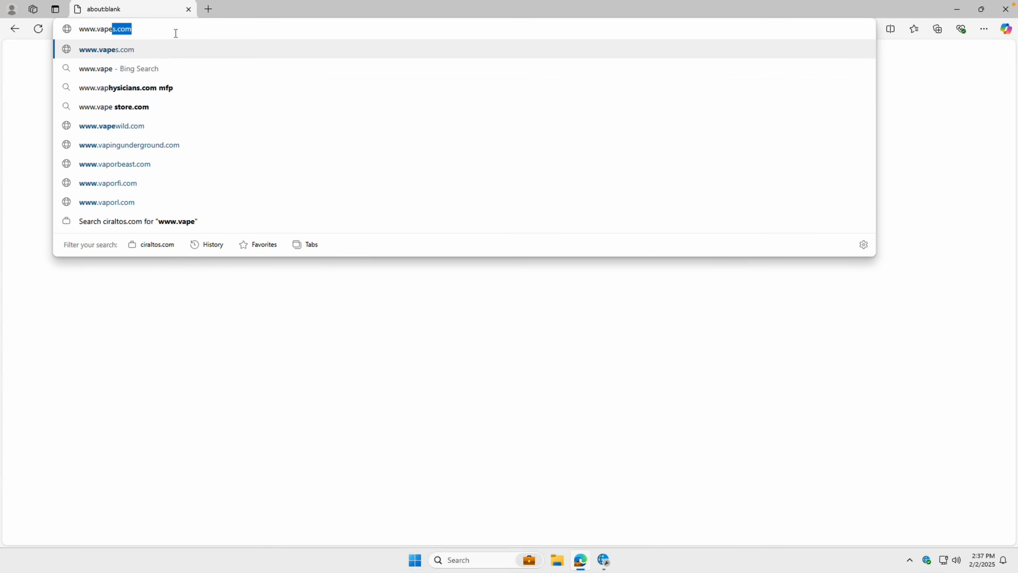
type(".com")
key("Return")
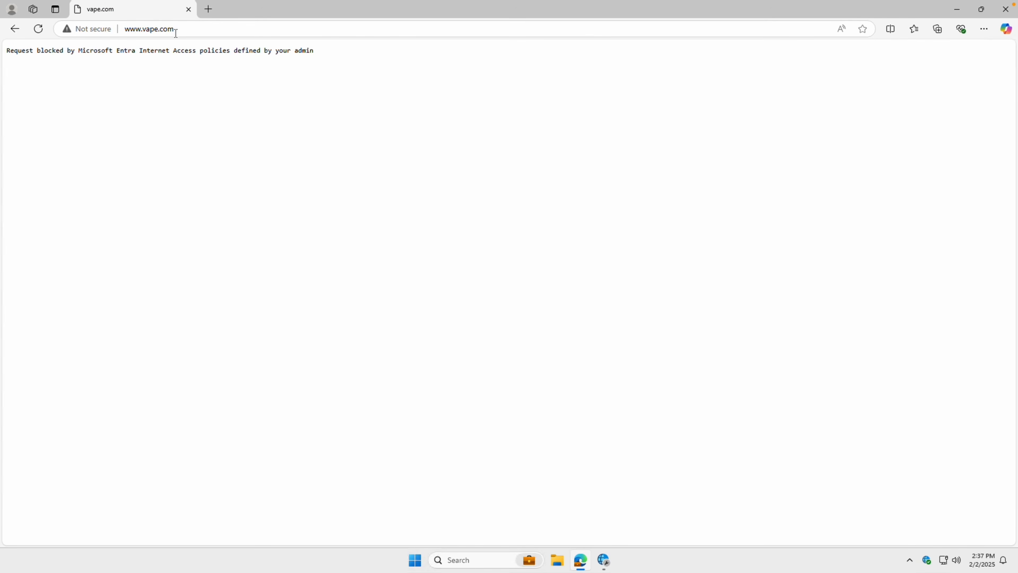
left_click(176, 33)
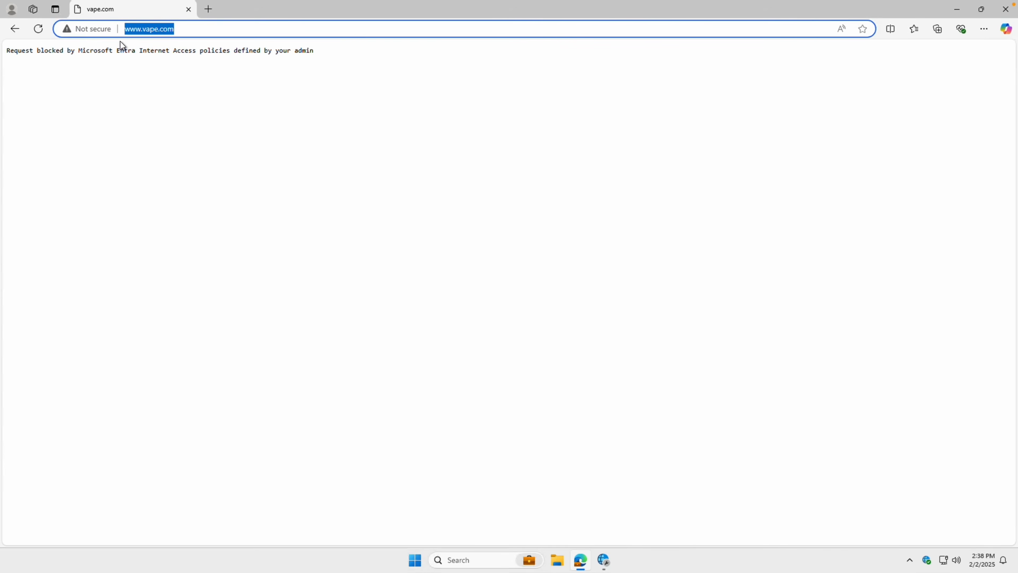
type("guns.com")
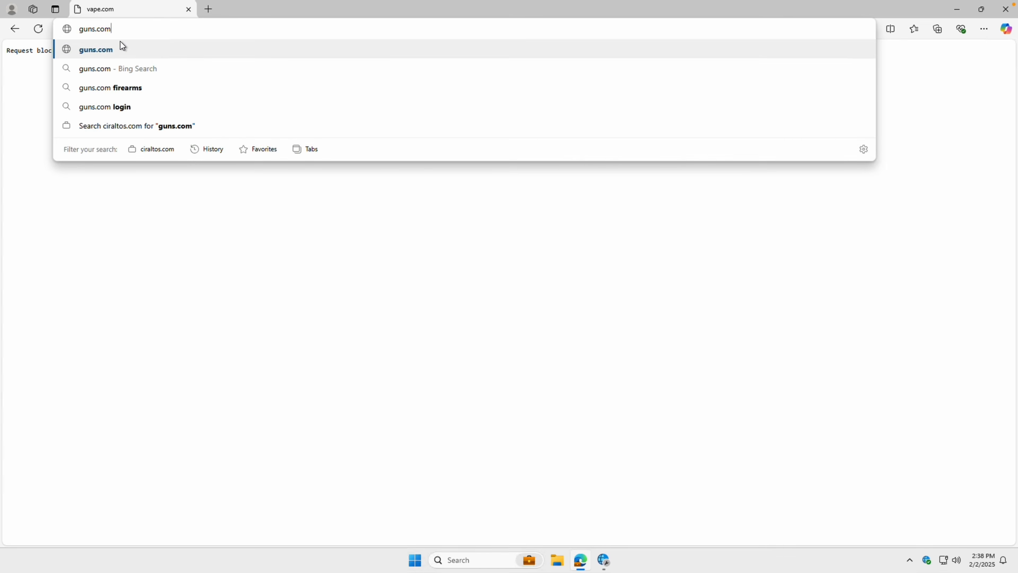
key("Return")
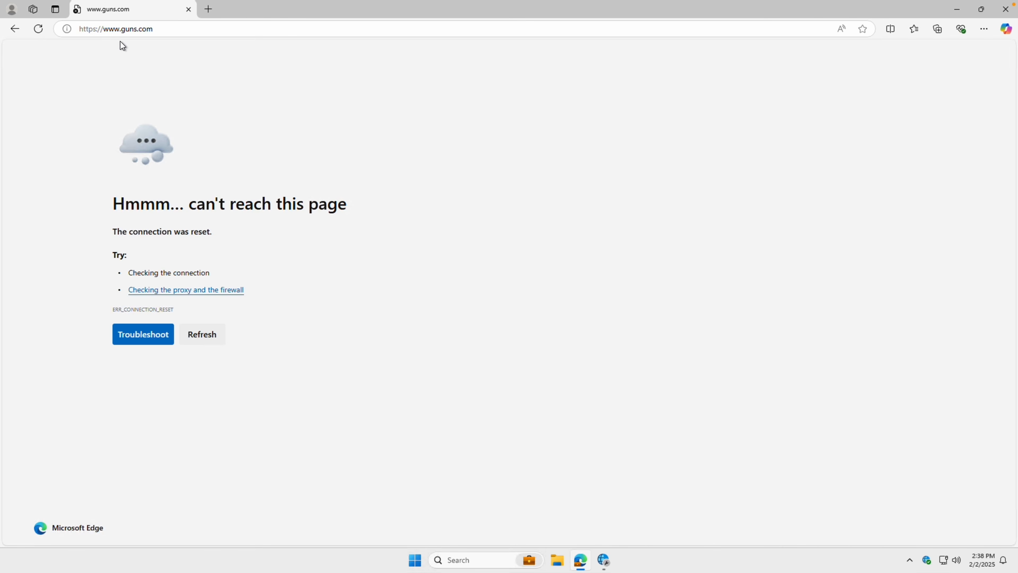
left_click(957, 9)
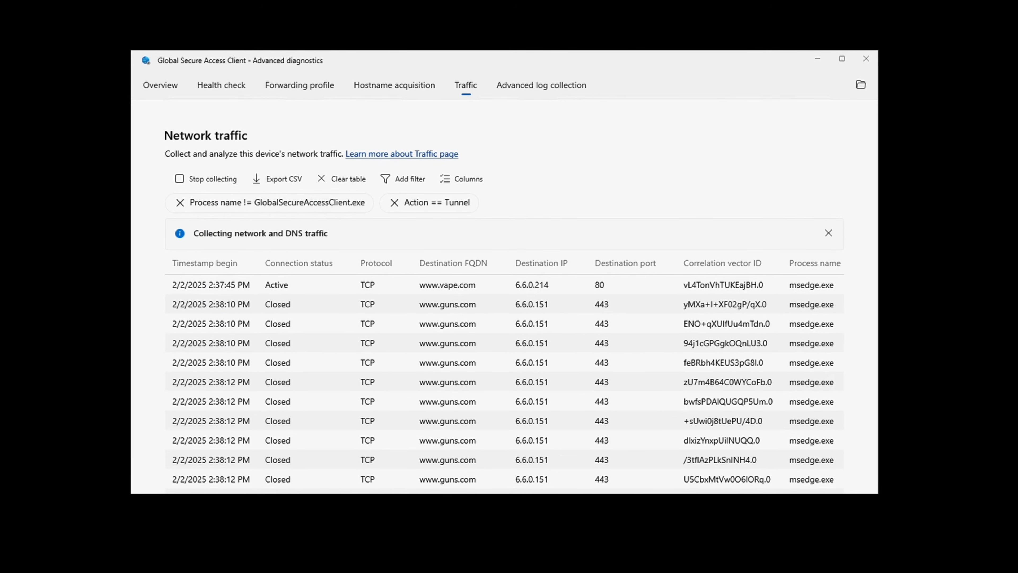
Filter traffic to Destination FQDN contains guns.com and review the tunnelled connections.
left_click(403, 186)
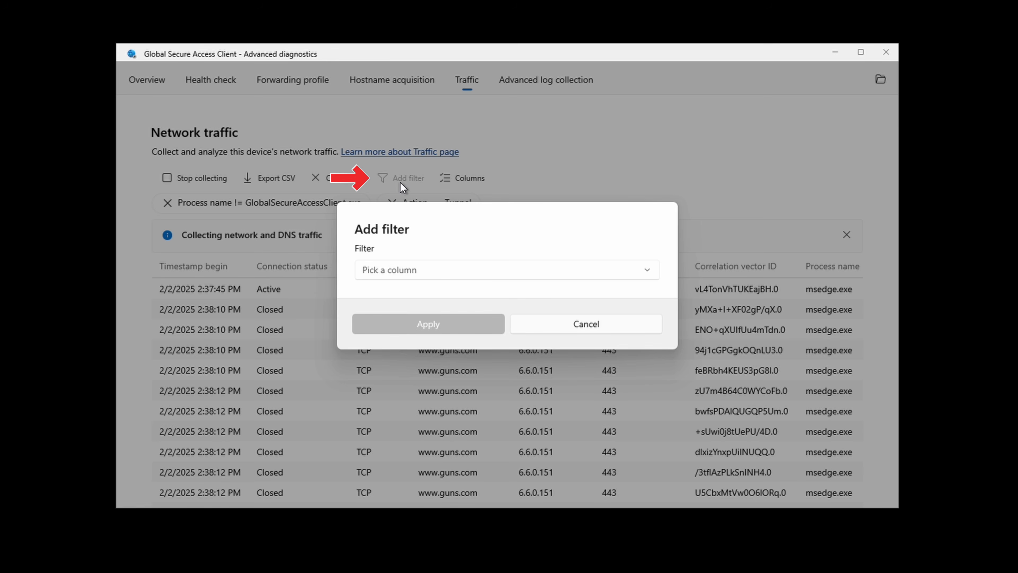
left_click(460, 271)
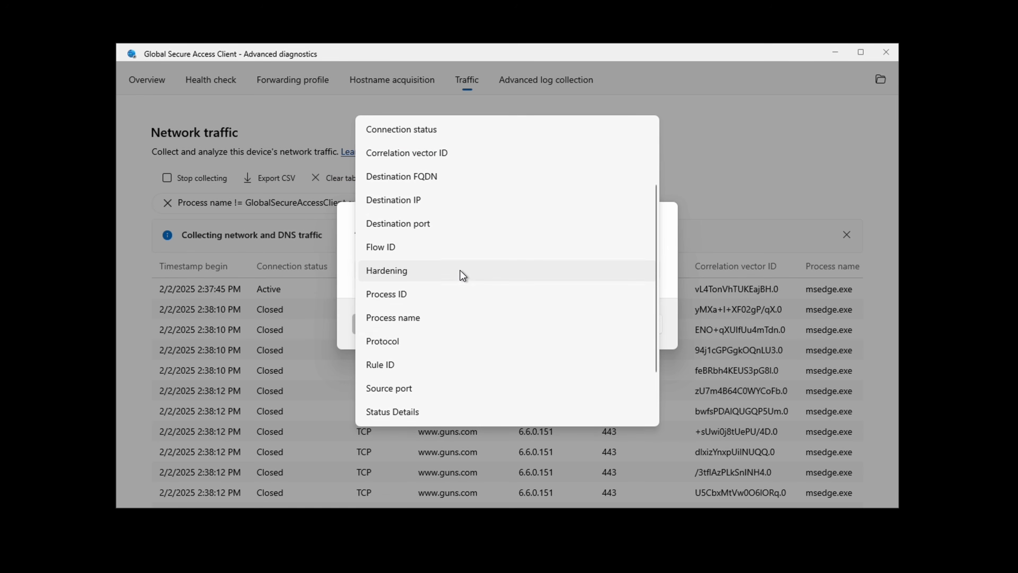
left_click(462, 177)
left_click(431, 295)
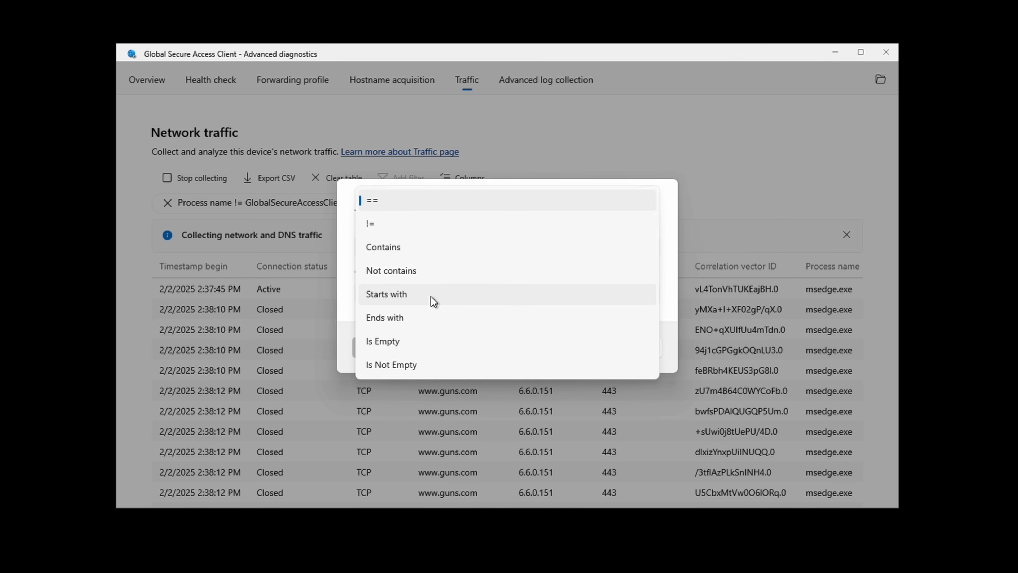
left_click(435, 249)
left_click(425, 316)
type("guns.com")
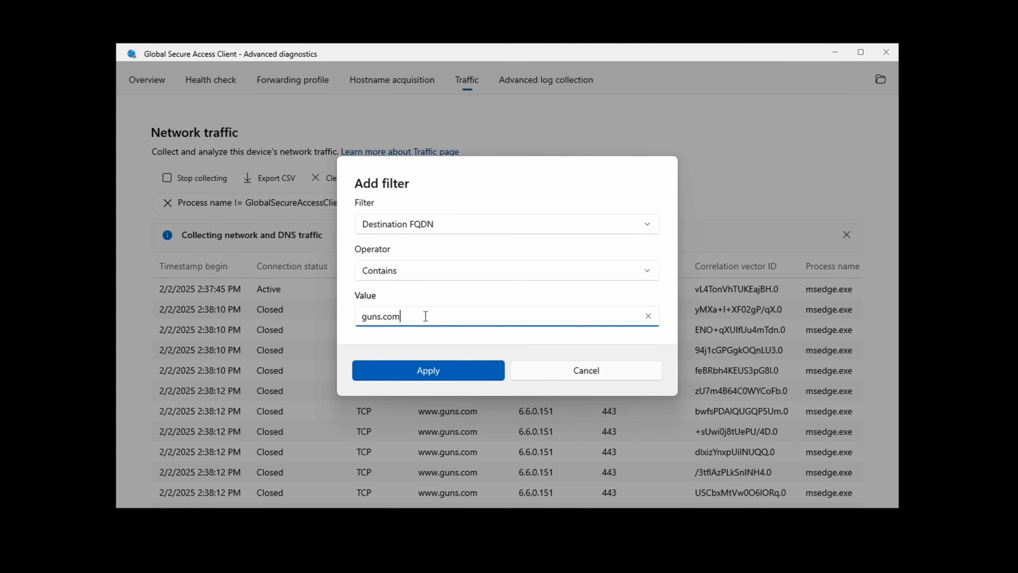
key("Return")
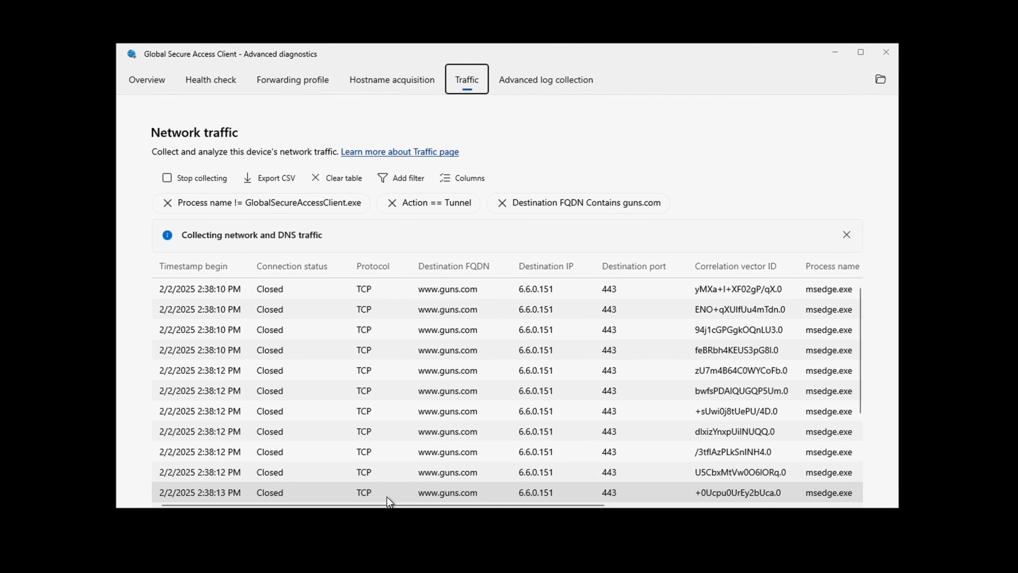
left_click_drag(409, 504, 672, 503)
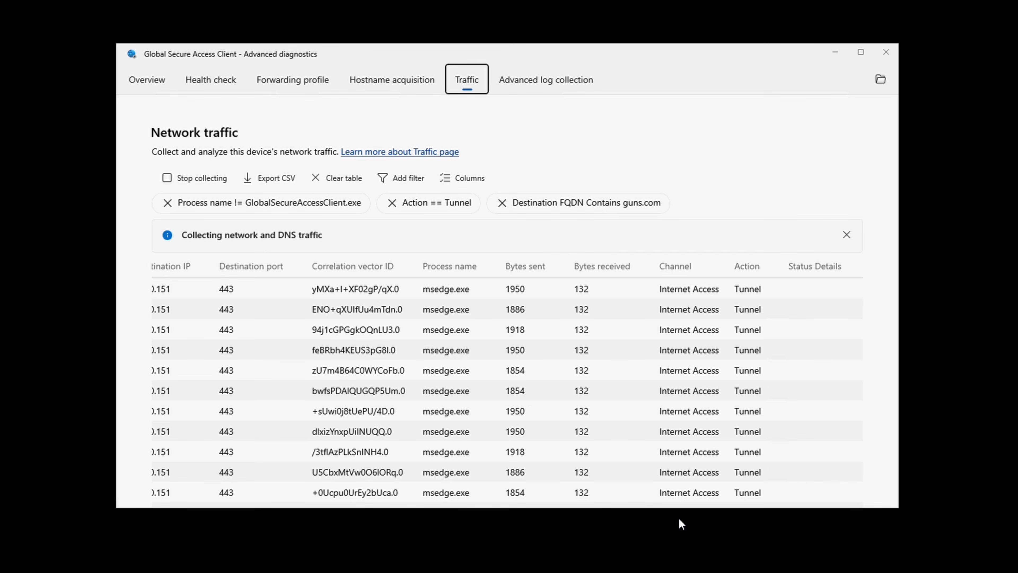
left_click_drag(664, 504, 387, 497)
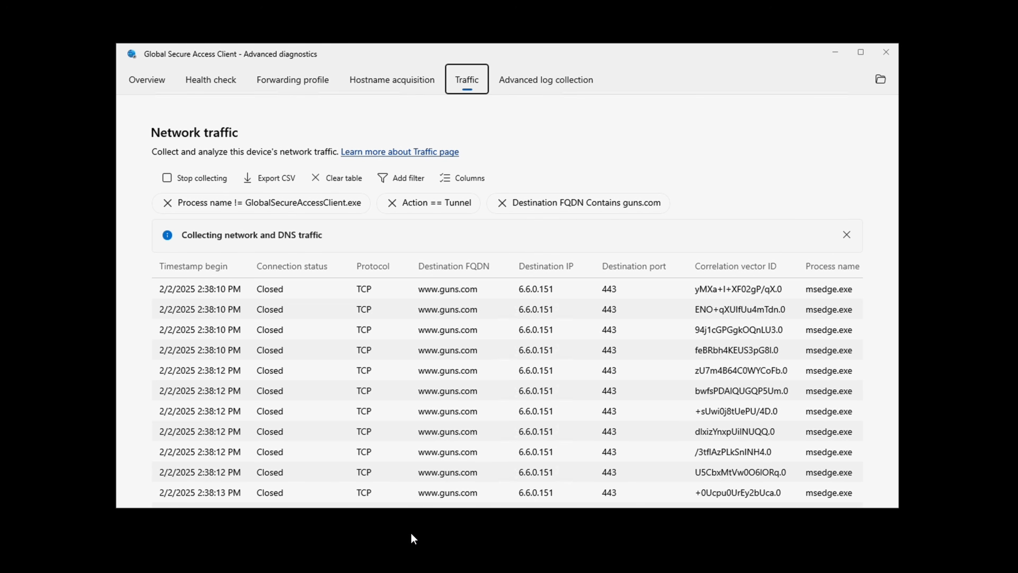
Replace the guns.com filter with a Destination FQDN Contains 'vape.com' filter on client traffic.
left_click(502, 202)
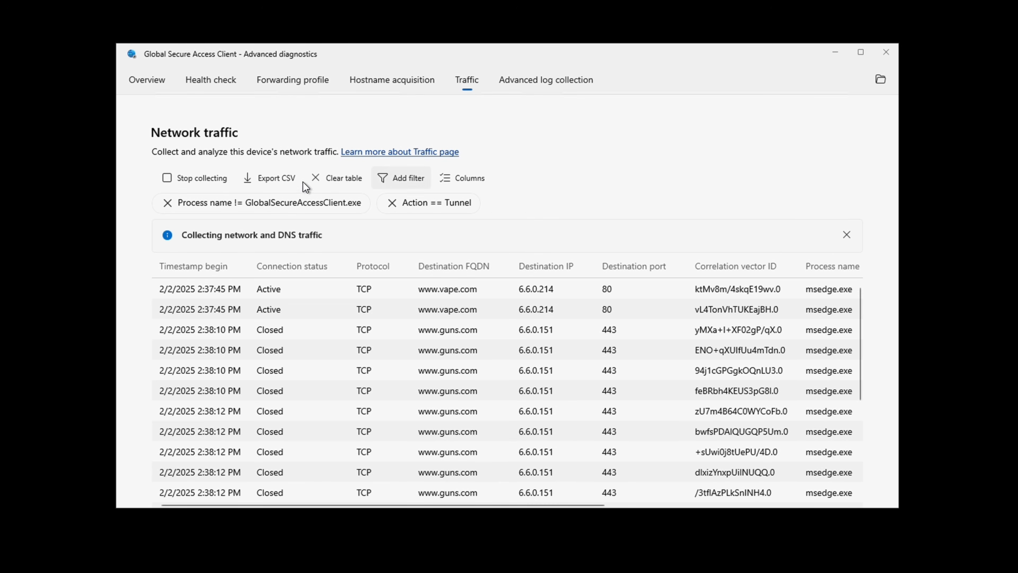
left_click(392, 180)
left_click(400, 267)
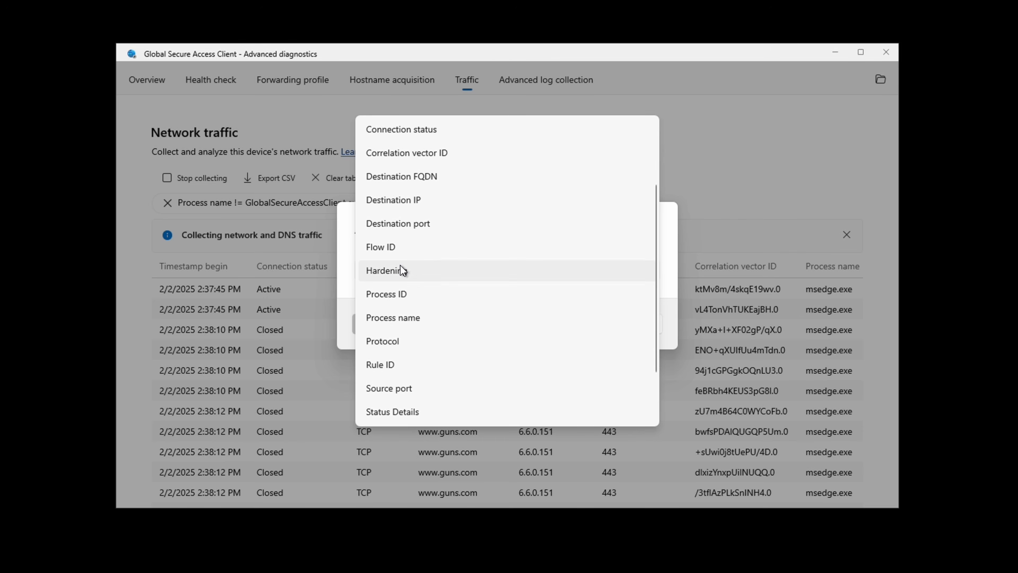
left_click(421, 176)
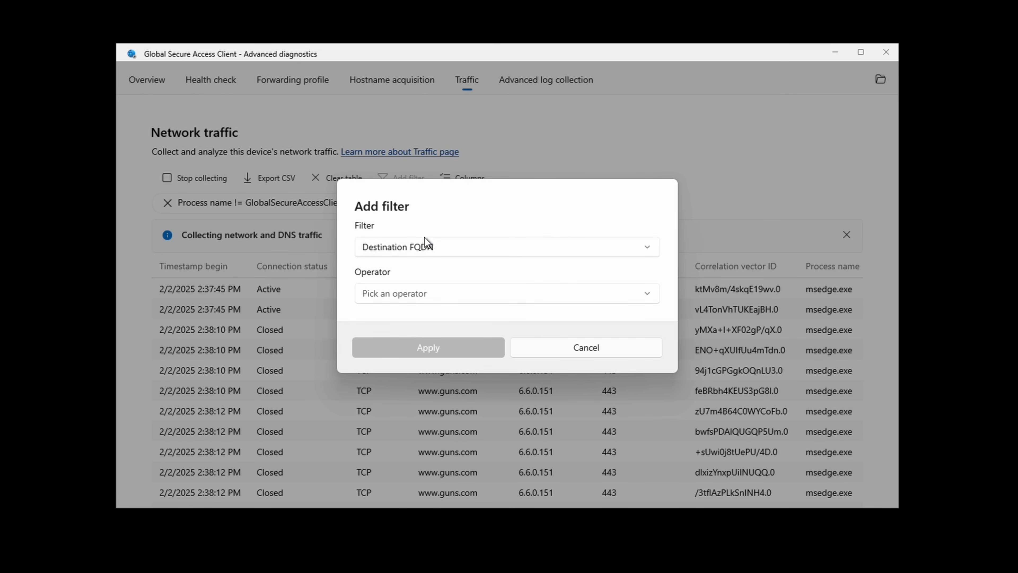
left_click(427, 297)
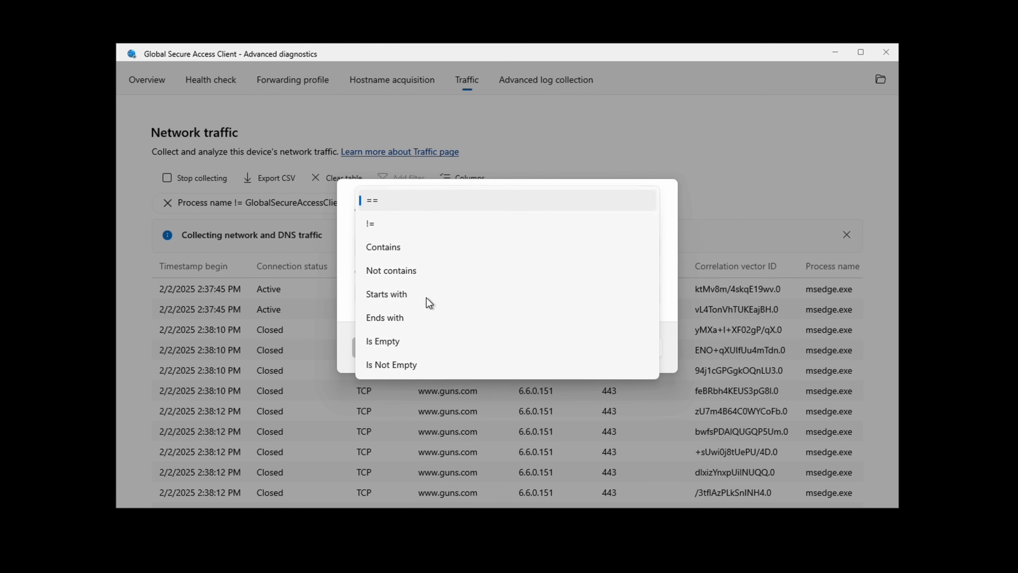
left_click(431, 251)
left_click(450, 315)
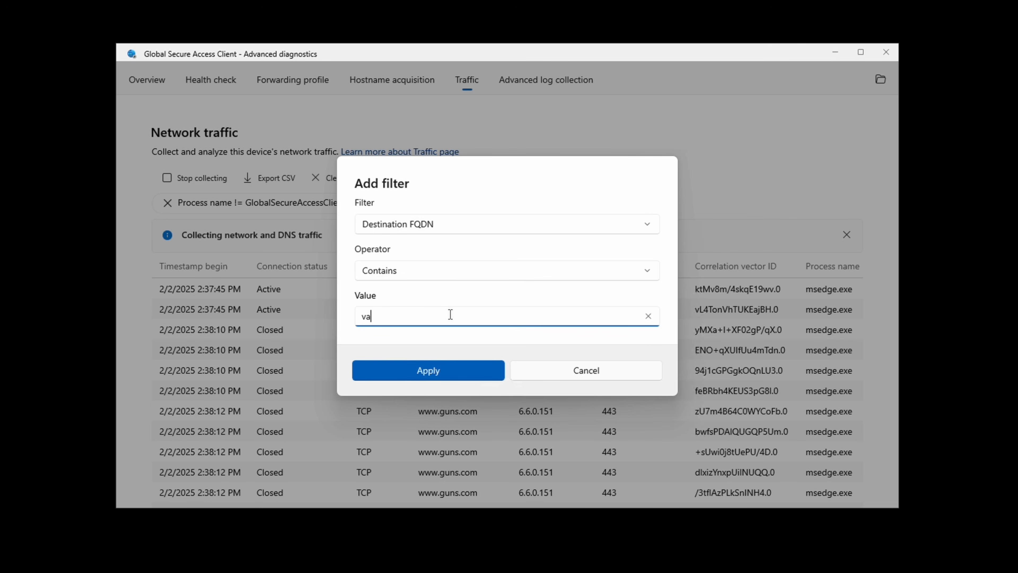
type("pe.com")
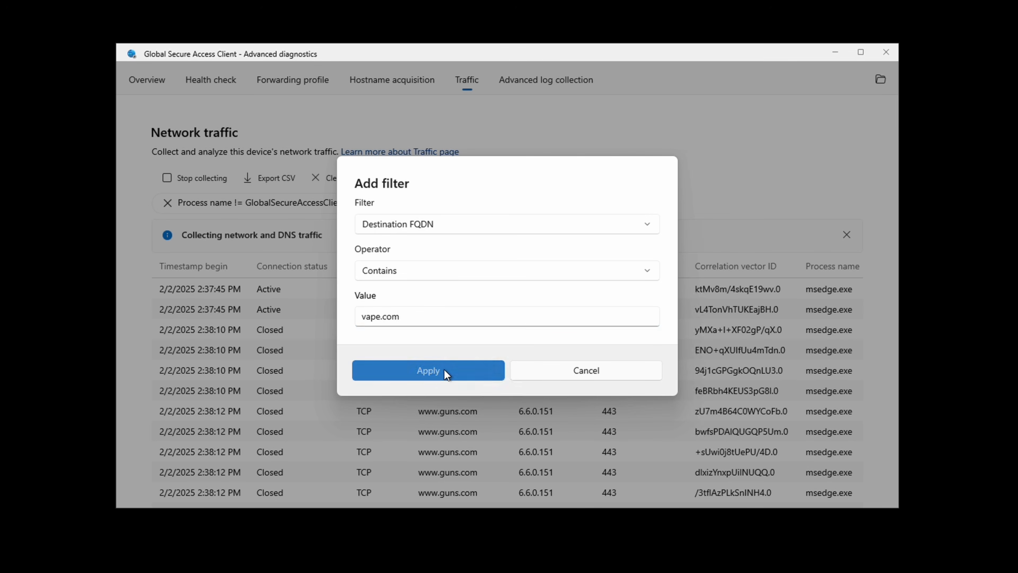
left_click(443, 369)
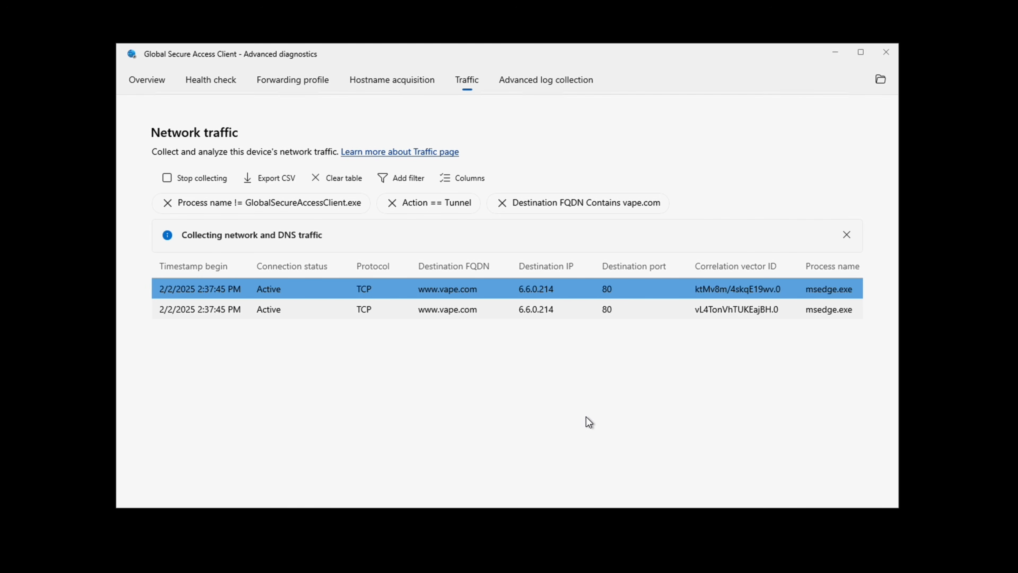